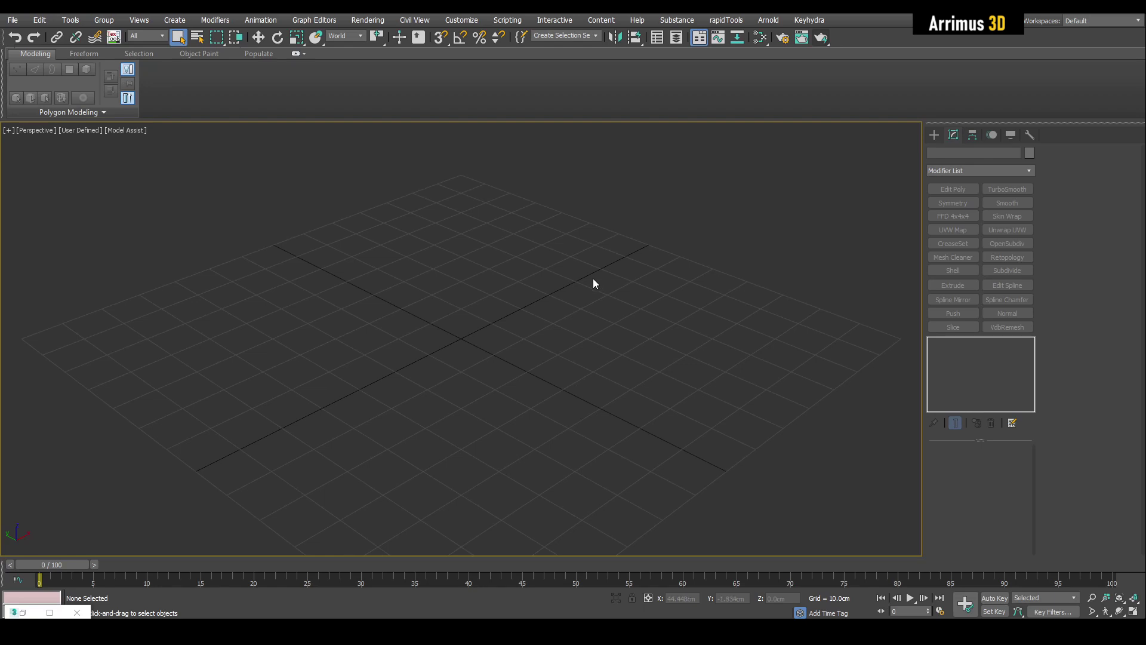
Draw a rectangular plane on the grid and add an Edit Poly modifier to it for edge editing
middle_click_drag(597, 279, 535, 287, "alt")
key("p")
left_click_drag(364, 200, 583, 456)
right_click(586, 450)
key("w")
middle_click_drag(590, 415, 483, 388, "alt")
key("e")
key("2")
Try to extend a new sloping face down from the plane's short edge
left_click_drag(380, 376, 352, 436)
middle_click_drag(353, 437, 335, 358, "alt")
left_click_drag(333, 296, 230, 364, "shift")
middle_click_drag(244, 346, 311, 335)
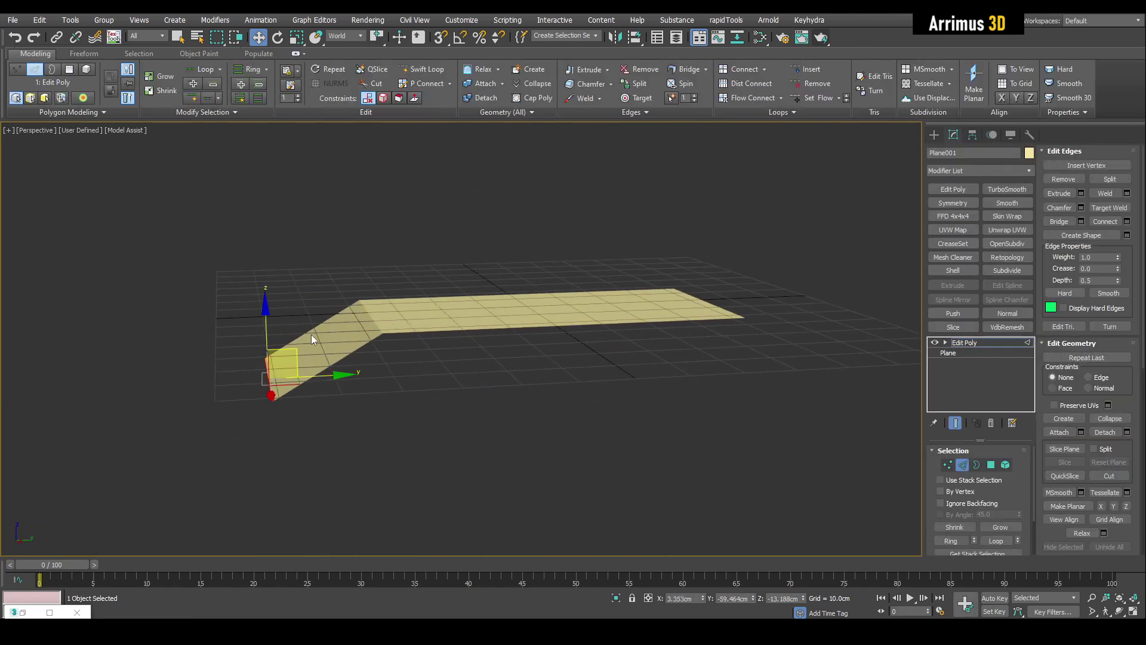
key("ctrl+z")
middle_click_drag(460, 361, 535, 323, "alt")
key("4")
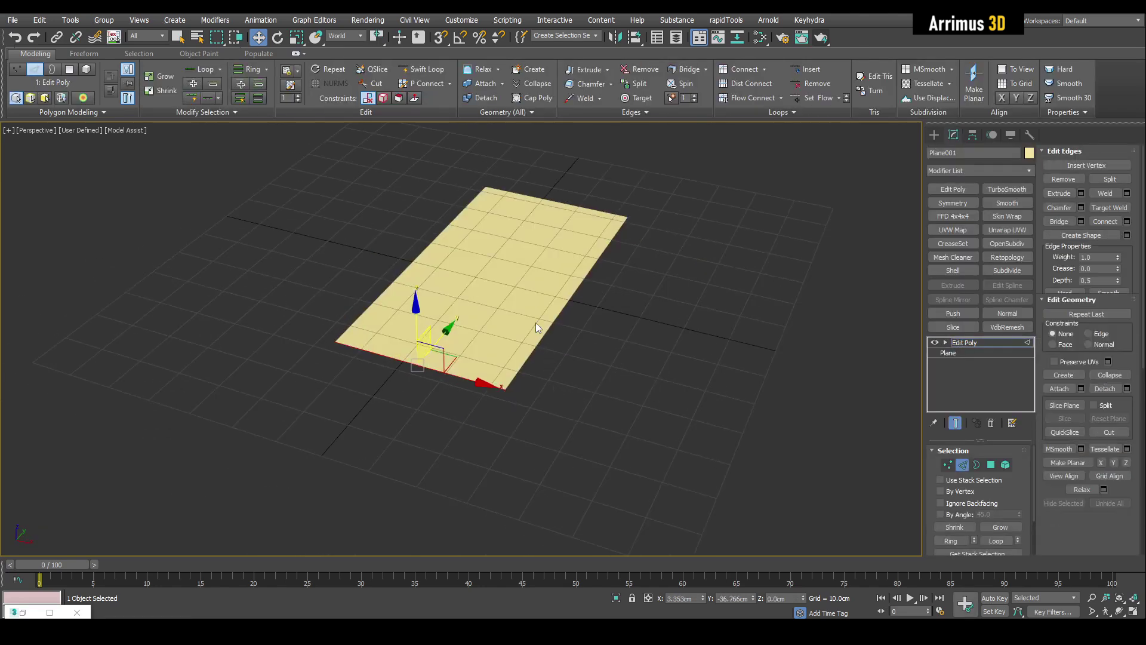
left_click(470, 316)
key("ctrl+shift+b")
left_click_drag(471, 315, 478, 255)
right_click(480, 256)
right_click(507, 251)
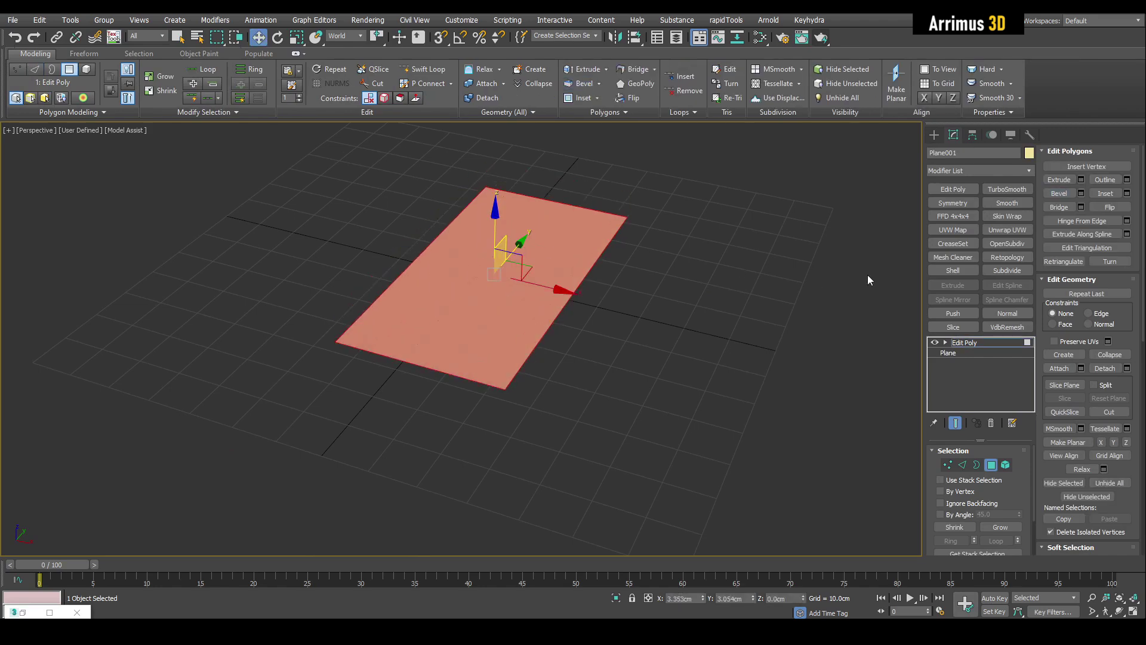
key("4")
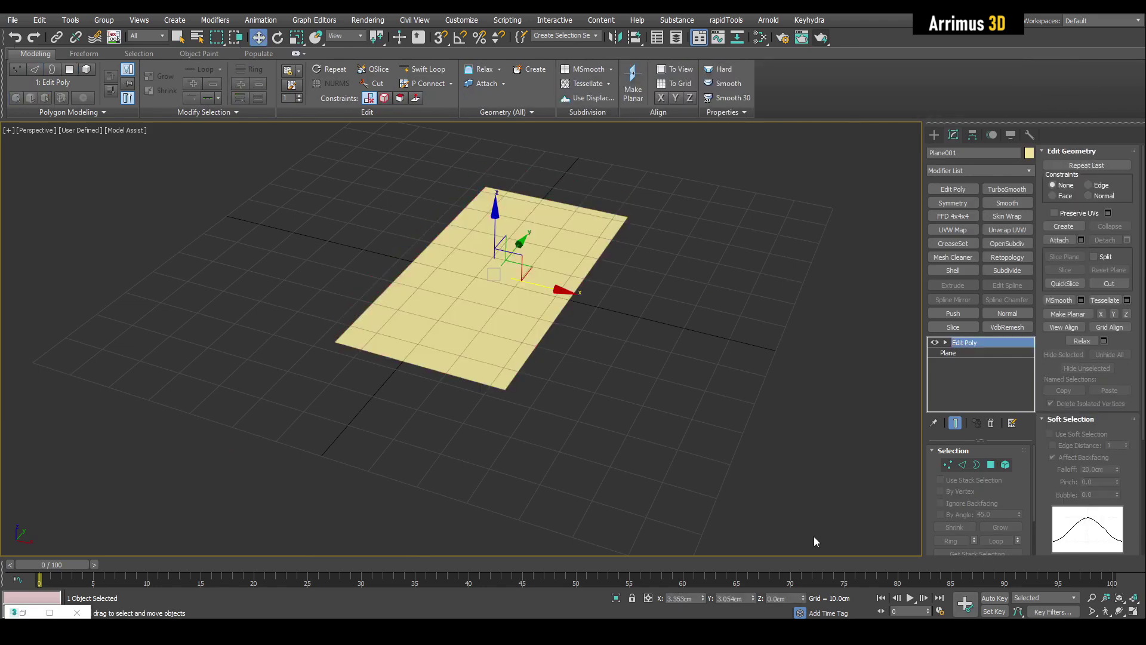
Change the plane's object colour to dark grey and display edged faces
left_click(1028, 153)
left_click(592, 310)
left_click(610, 340)
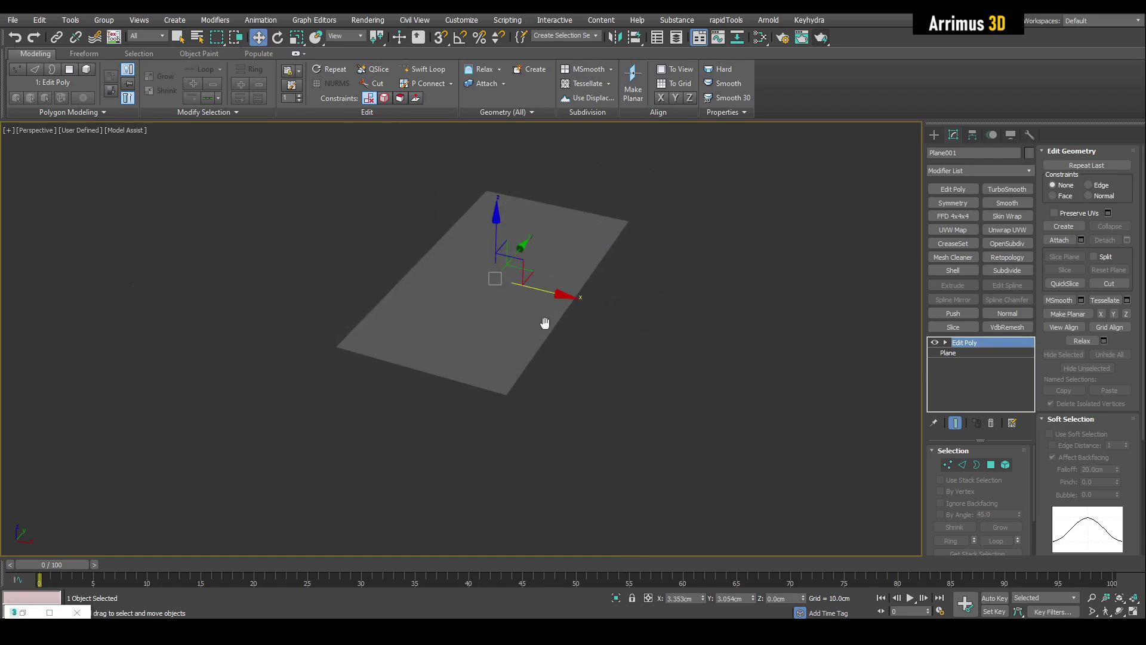
scroll(545, 323, "up", 3)
key("F4")
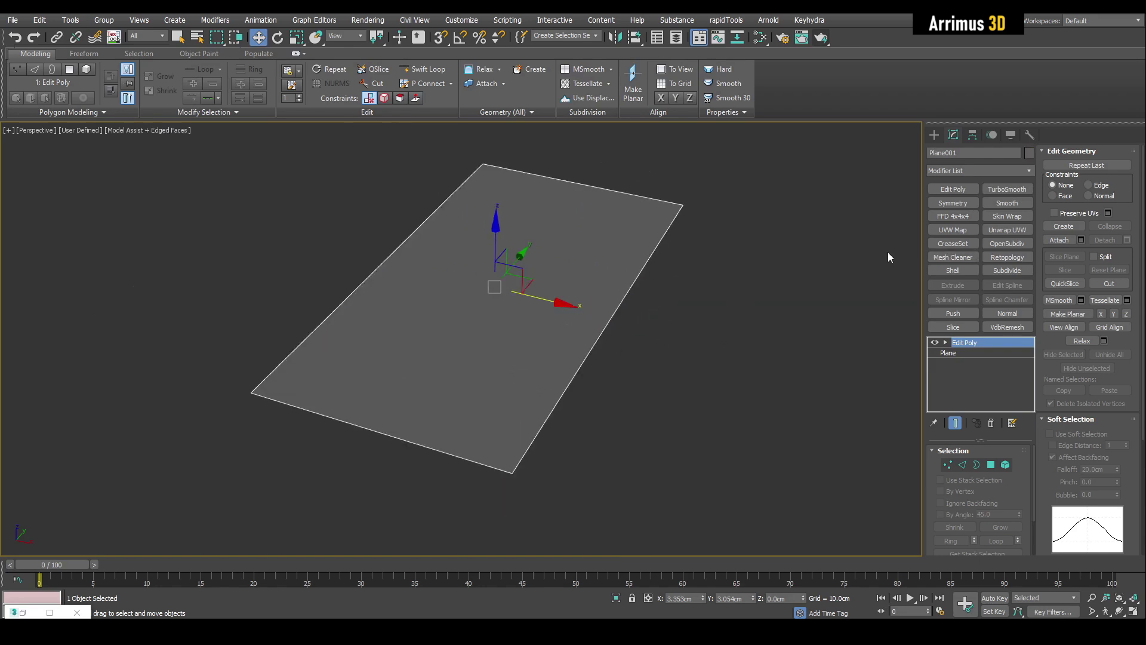
Subdivide the plane with TurboSmooth and add another Edit Poly modifier with the lengthwise centre edges selected
left_click(1012, 191)
middle_click_drag(706, 243, 718, 273)
key("2")
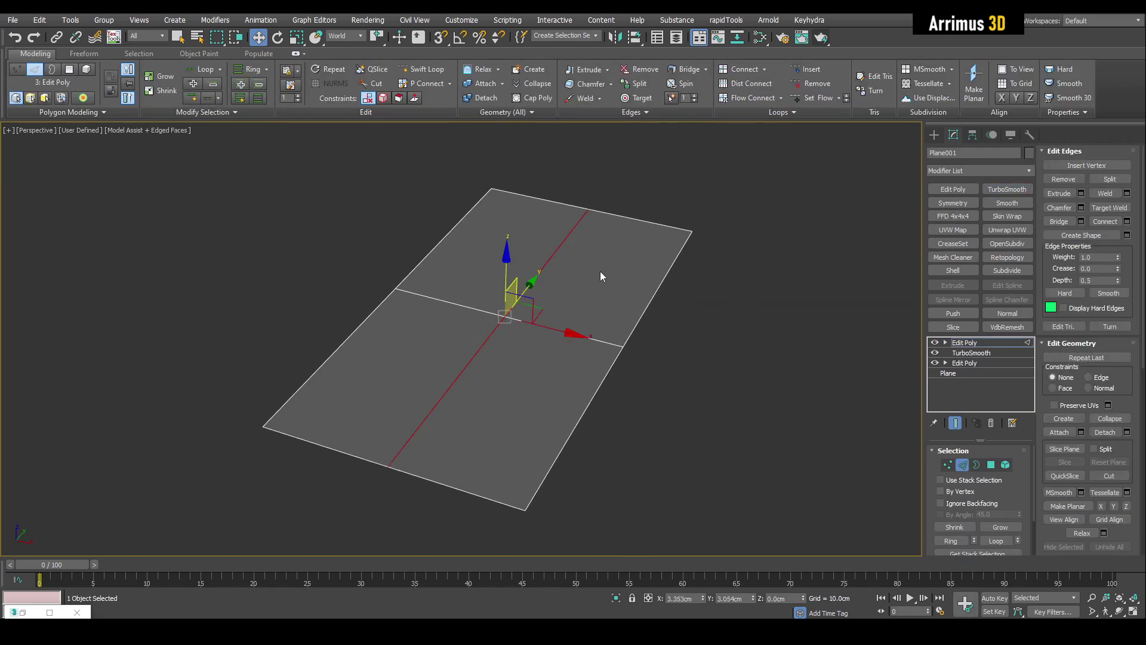
Extrude the lengthwise centre edges to a height of about -2.156 cm with a 2.42 cm base width
scroll(770, 267, "up", 3)
left_click(1081, 193)
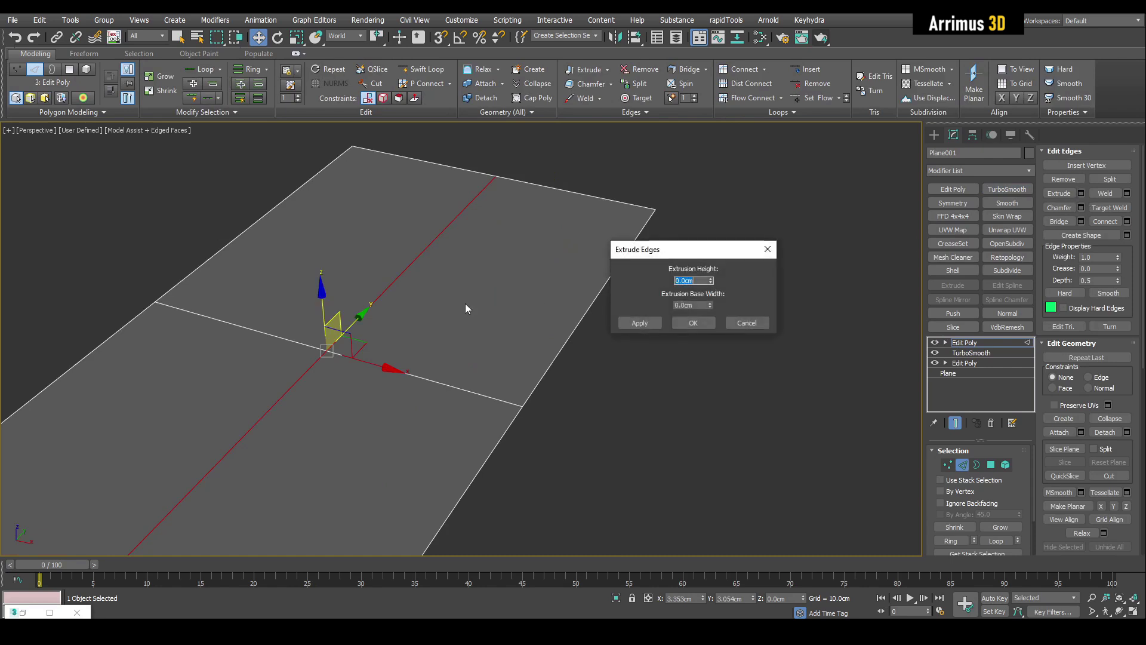
middle_click_drag(466, 307, 714, 272, "alt")
left_click_drag(711, 281, 729, 261)
left_click_drag(712, 306, 756, 162)
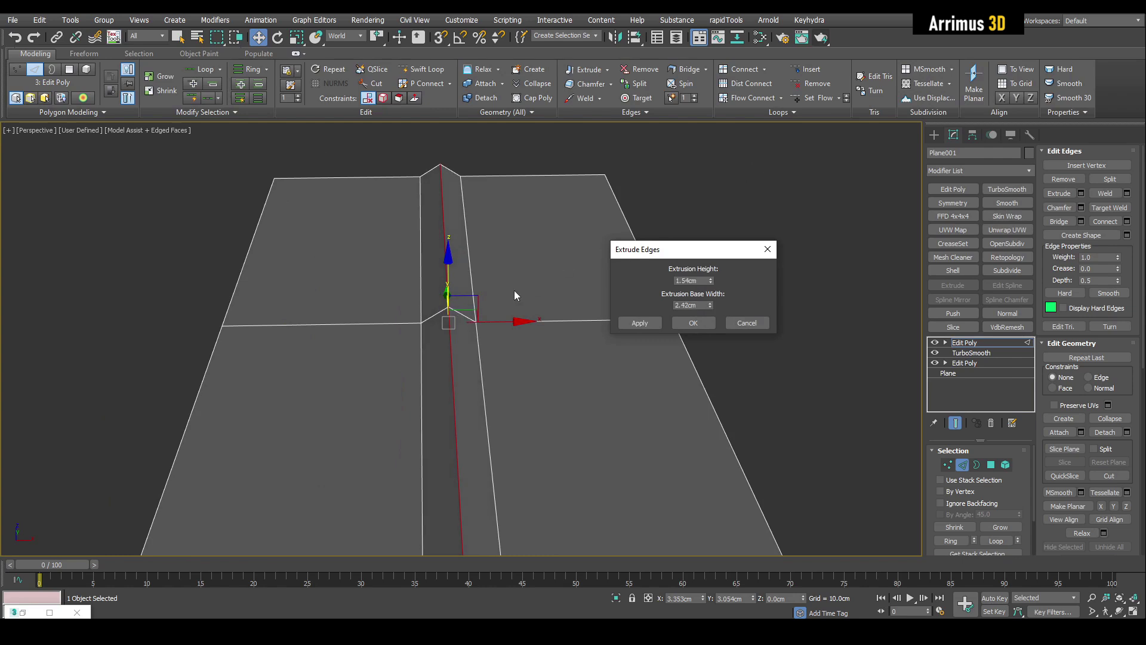
mouse_move(505, 317)
middle_mouse_down()
mouse_move(488, 263)
mouse_move(498, 309)
middle_mouse_up()
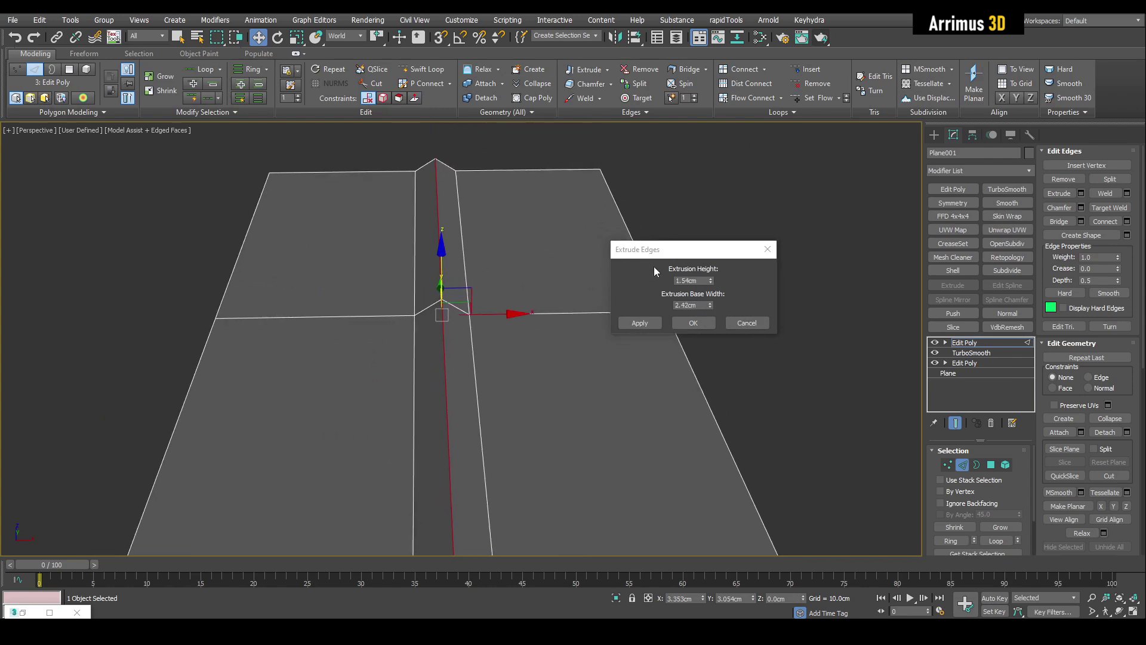
left_click_drag(657, 249, 610, 212)
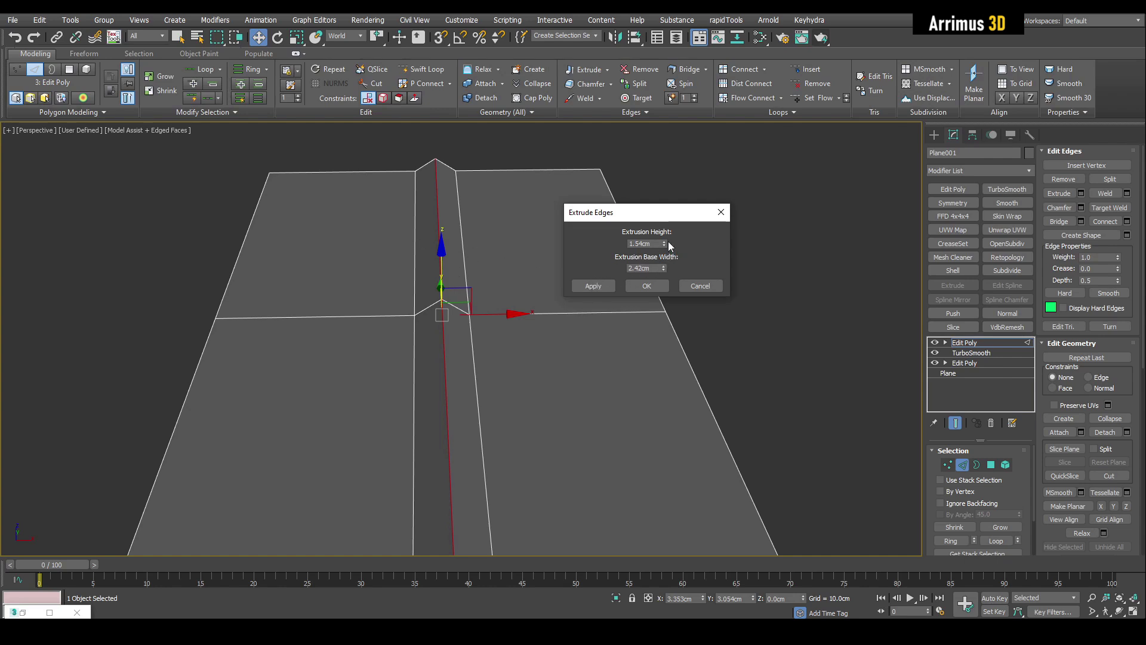
left_click_drag(665, 243, 643, 341)
left_click(610, 287)
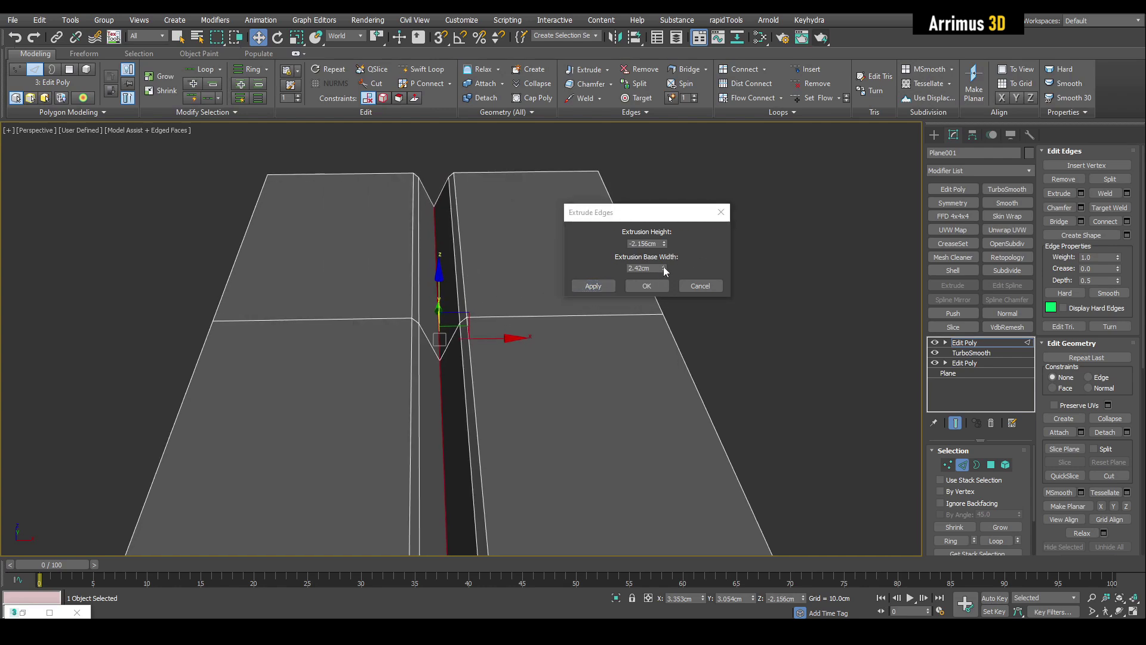
Extrude the edge loops along both lips of the central groove by -0.733 cm with a 0.956 cm base width
left_click_drag(663, 268, 663, 286)
left_click_drag(662, 245, 678, 199)
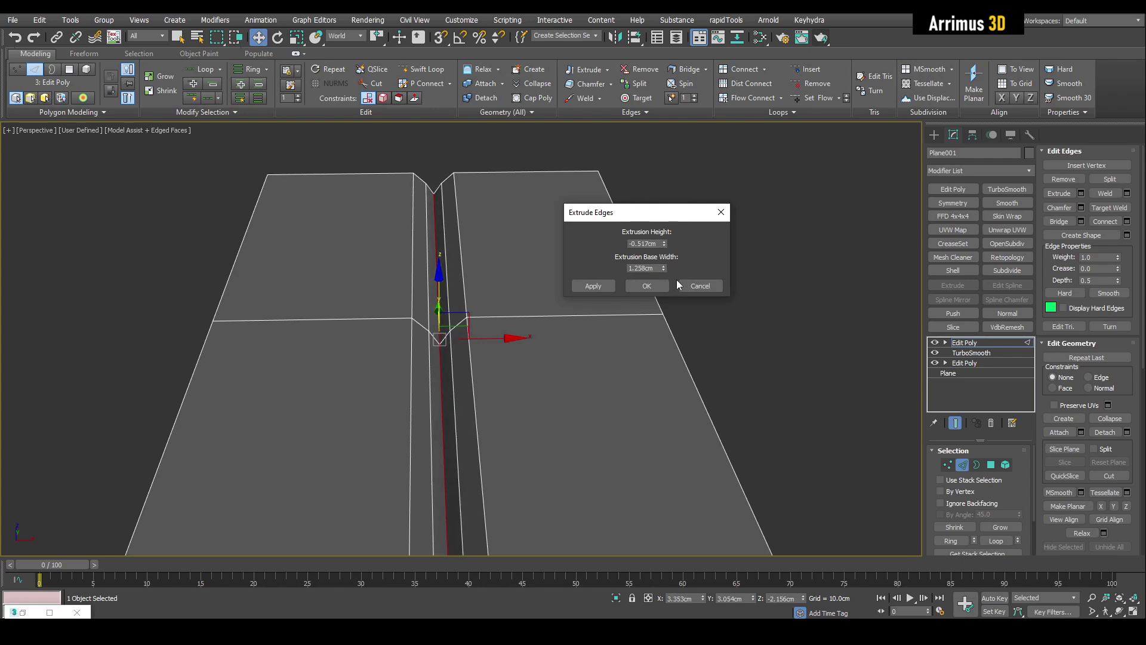
left_click(481, 267)
middle_click_drag(457, 224, 443, 224)
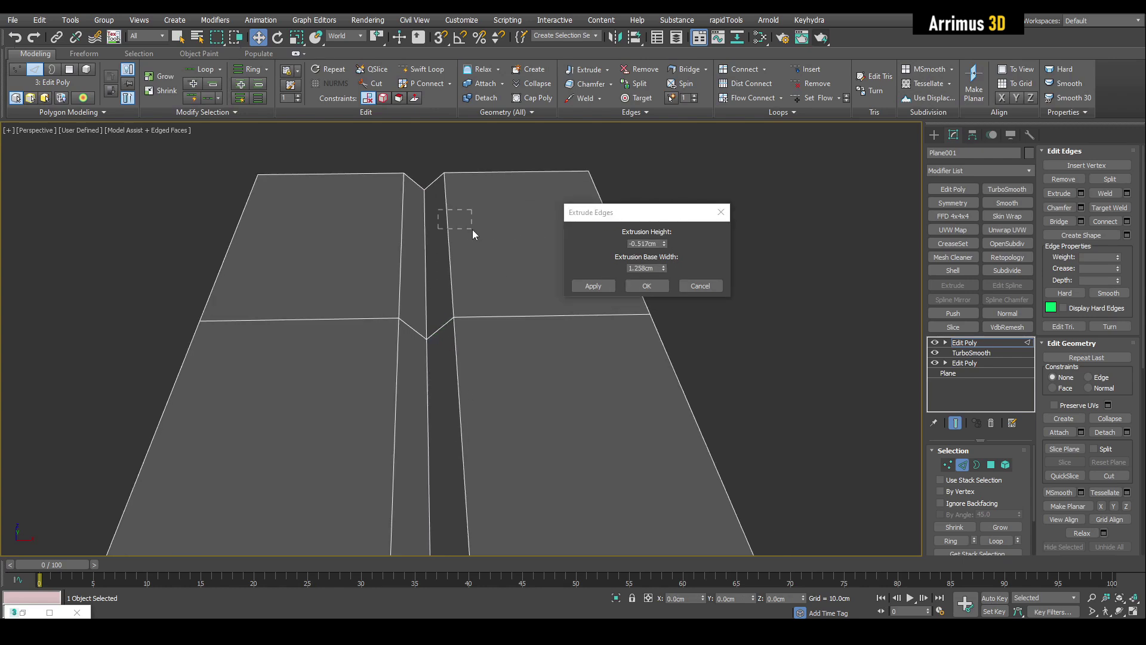
left_click_drag(472, 233, 406, 227)
key("alt+l")
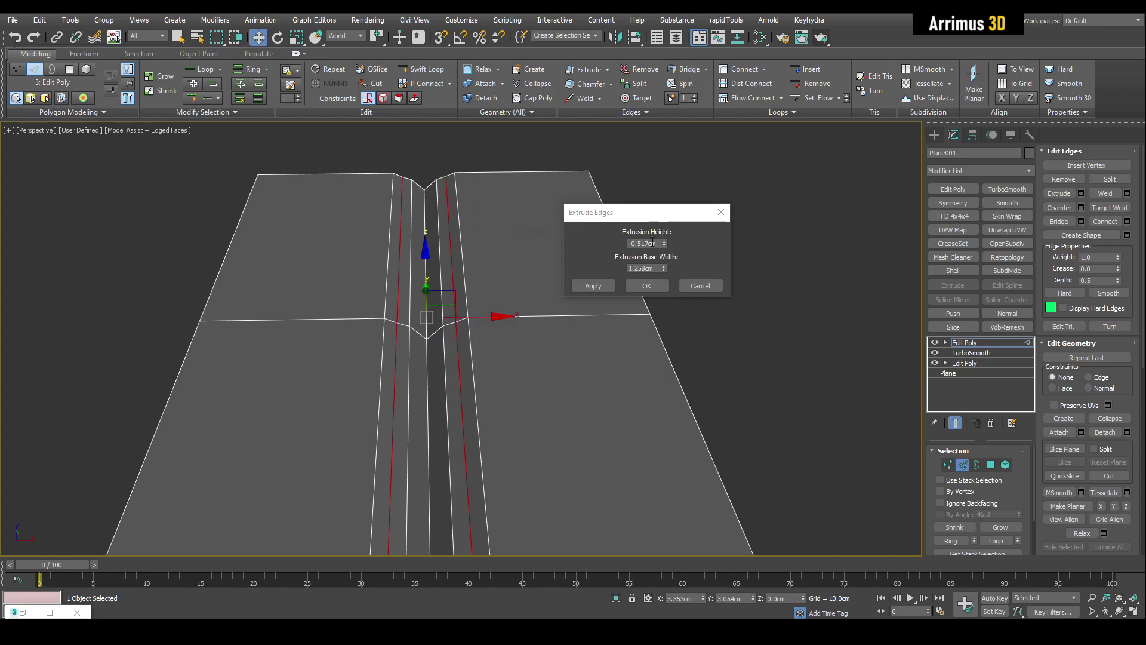
mouse_move(665, 243)
left_mouse_down()
mouse_move(667, 279)
mouse_move(664, 228)
left_mouse_up()
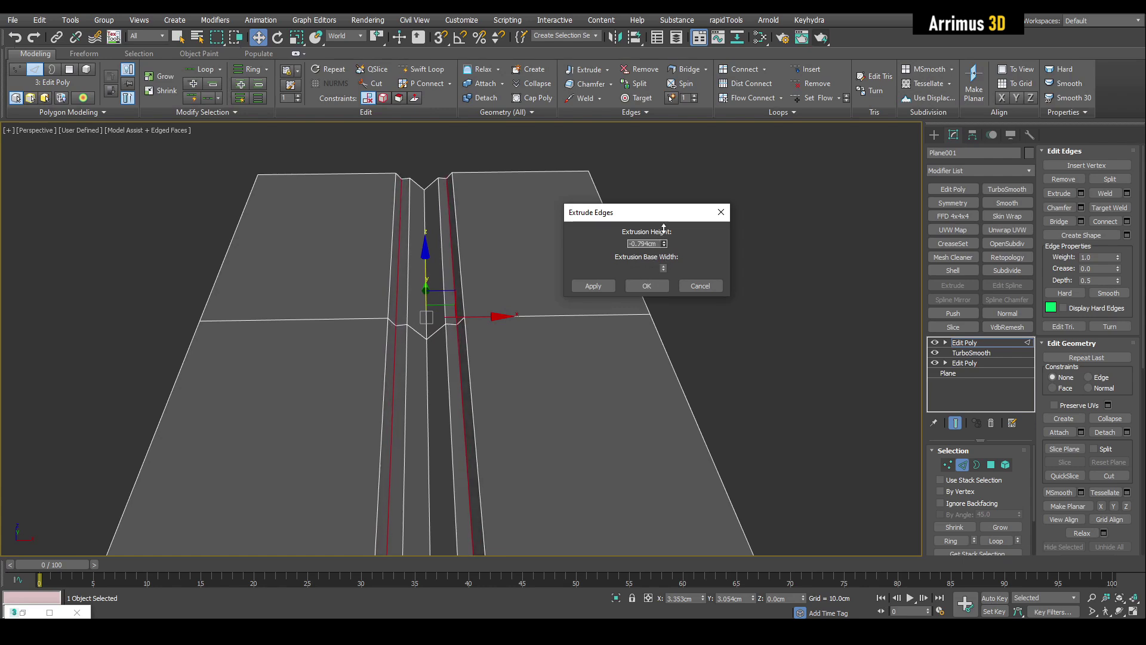
left_click(611, 281)
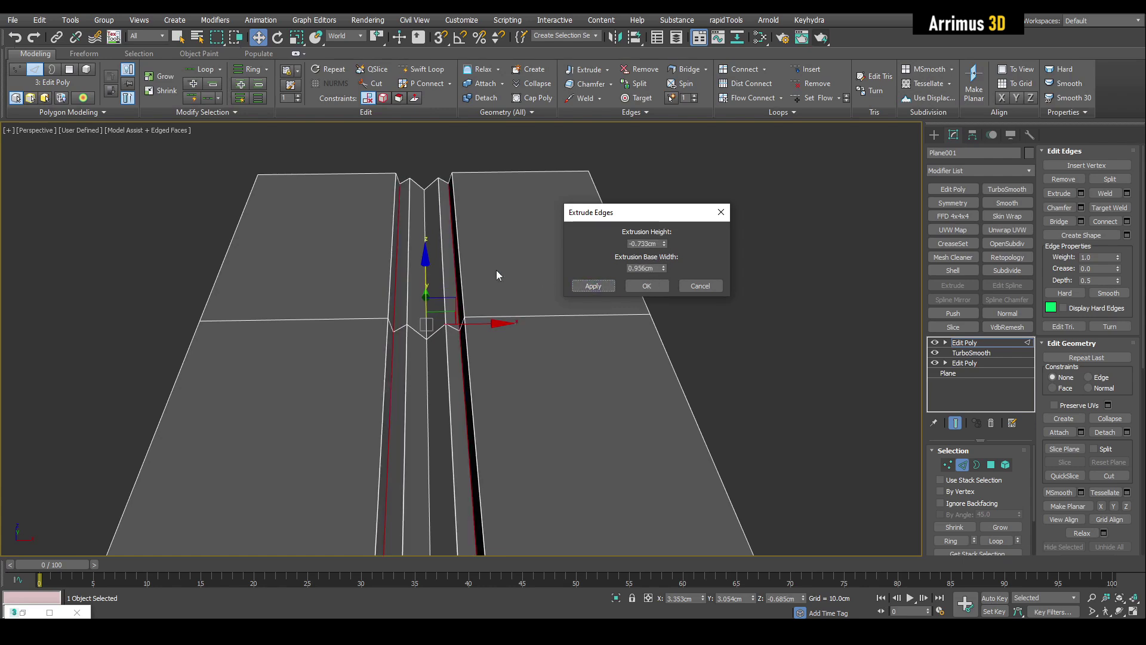
Extrude the matching pair of inner edge loops on both sides of the groove's centre by -1.213 cm with a 0.956 cm base width
scroll(471, 230, "up", 3)
left_click(450, 207)
left_click(402, 208, "ctrl")
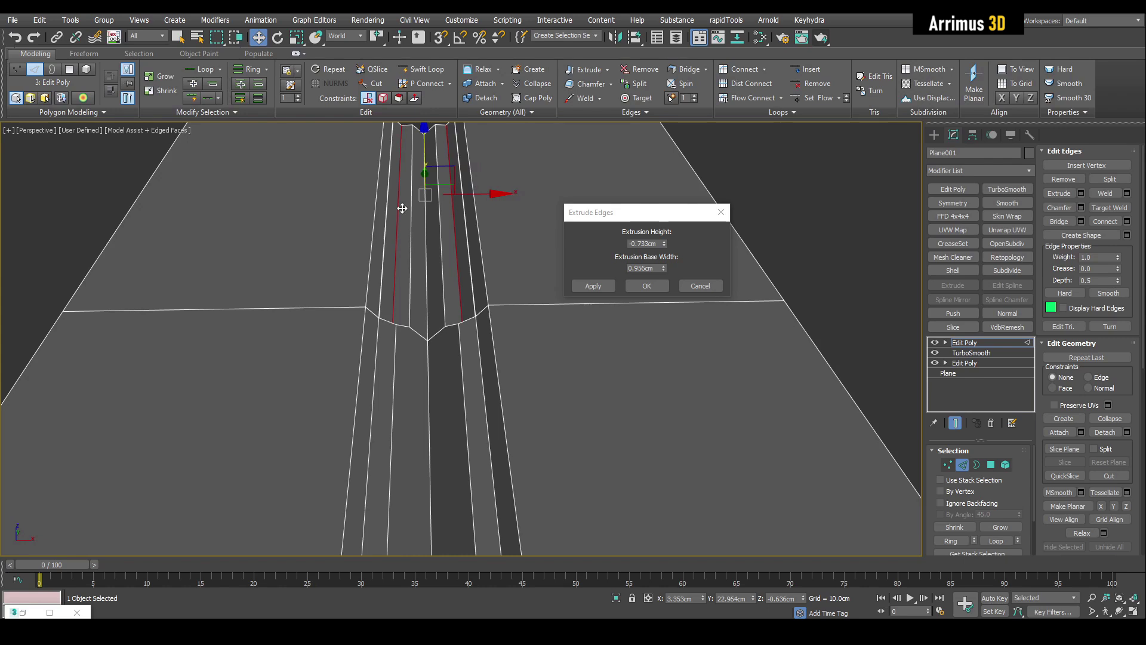
key("alt+l")
middle_click_drag(401, 208, 402, 262)
left_click_drag(665, 257, 659, 276)
scroll(418, 257, "down", 4)
mouse_move(468, 292)
middle_mouse_down()
mouse_move(418, 257)
mouse_move(468, 276)
mouse_move(471, 302)
mouse_move(454, 303)
middle_mouse_up()
middle_click_drag(453, 303, 430, 335)
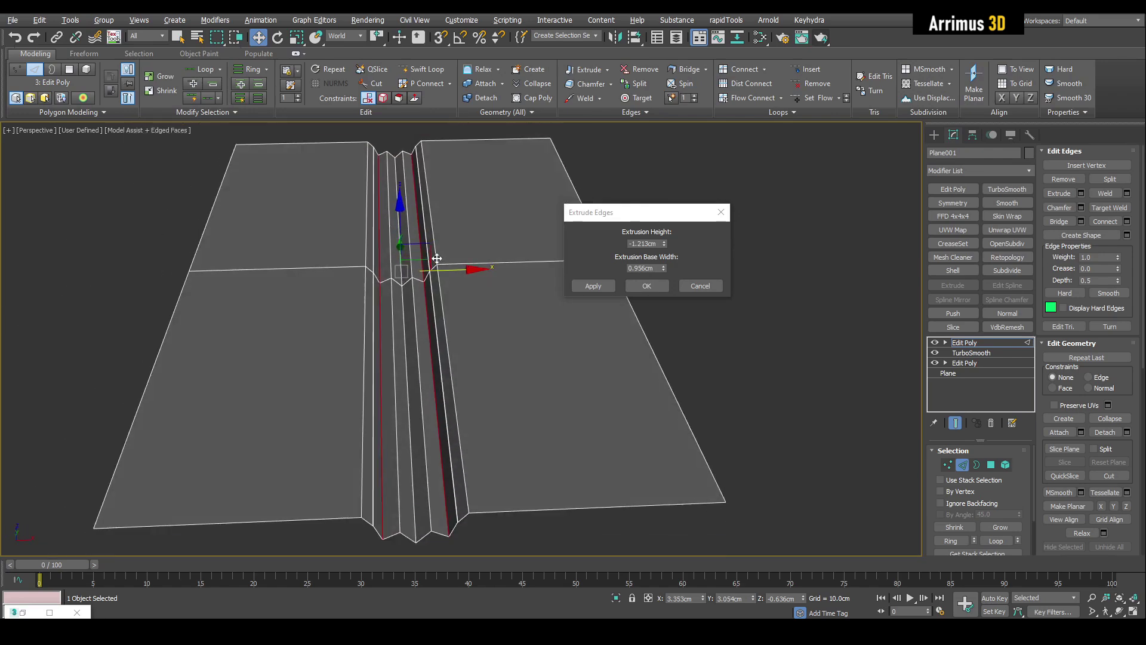
left_click(587, 287)
Extrude the crosswise centre edge loop by -1.213 cm with a 0.956 cm base width to form a crossing groove
scroll(503, 266, "up", 2)
middle_click_drag(499, 272, 521, 246, "alt")
left_click(501, 259)
left_click(521, 246)
Extrude the edge loops along both lips of the crosswise groove by -0.464 cm with a 0.476 cm base width
left_click(473, 244)
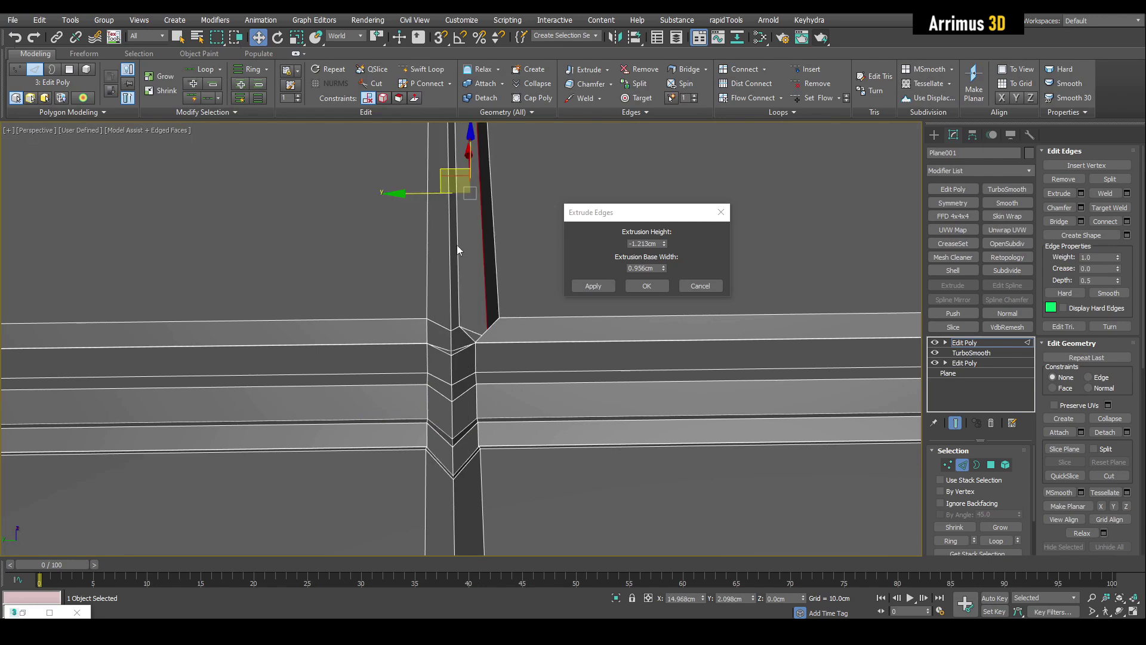
left_click(429, 240, "ctrl")
key("alt+l")
left_click_drag(664, 243, 682, 198)
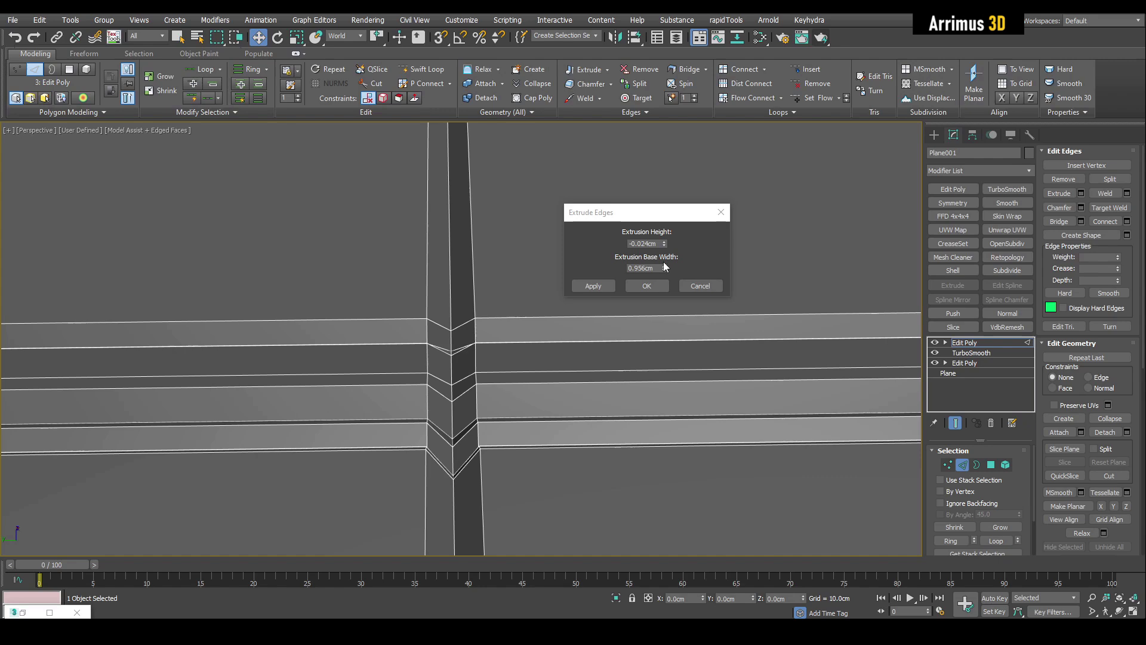
left_click_drag(665, 267, 676, 296)
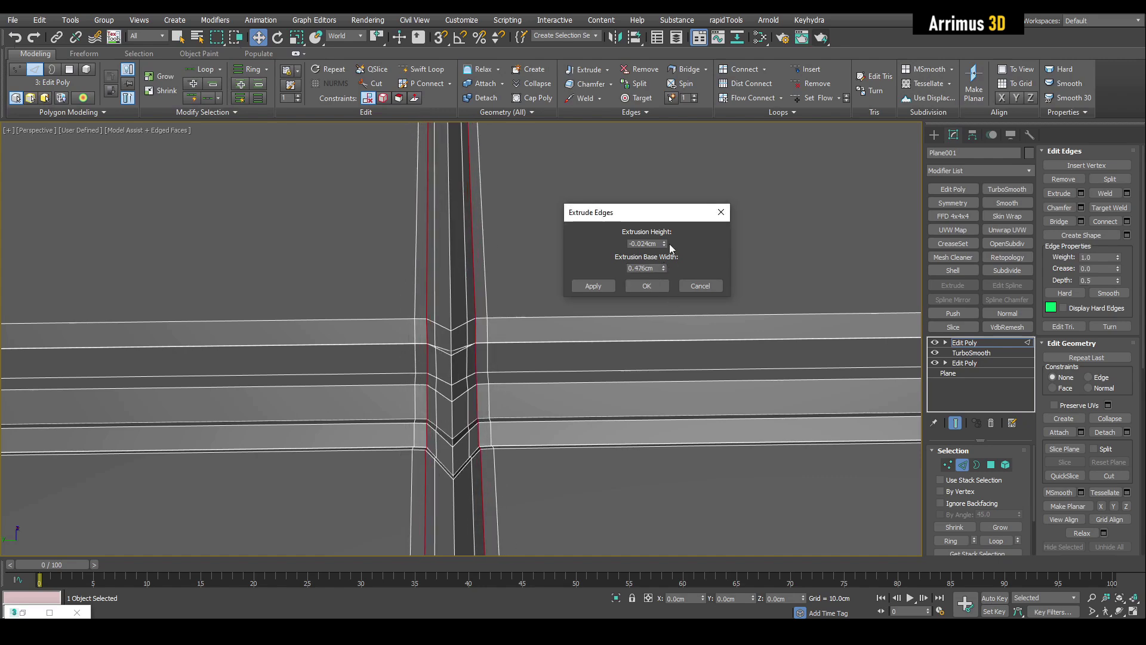
left_click_drag(663, 244, 663, 264)
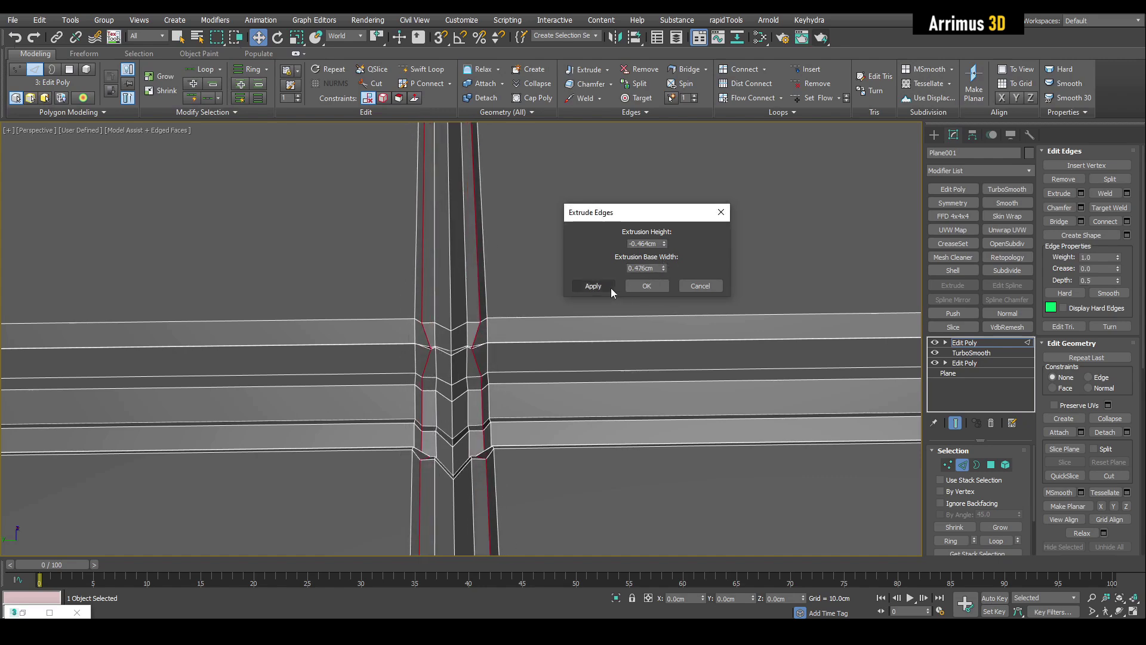
middle_click_drag(555, 317, 455, 293, "alt")
left_click(492, 293)
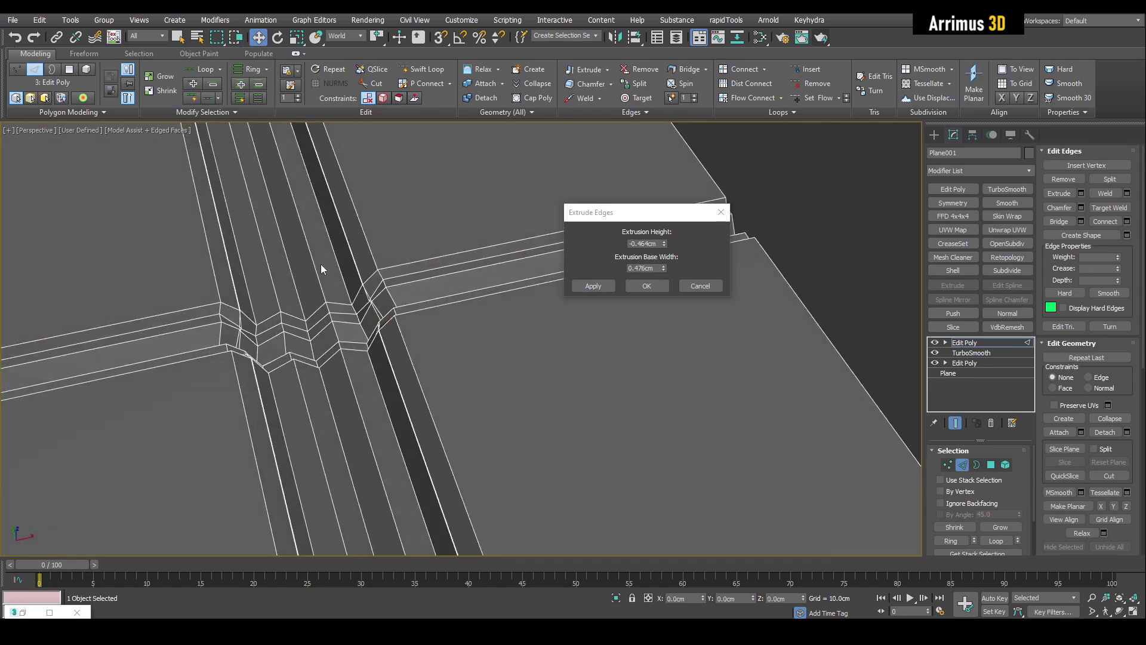
Examine the grooved panel and the profile where the two grooves cross
middle_click_drag(321, 264, 292, 269, "alt")
double_click(384, 281)
middle_click_drag(487, 293, 456, 261, "alt")
scroll(468, 313, "down", 5)
key("q")
left_click(491, 249)
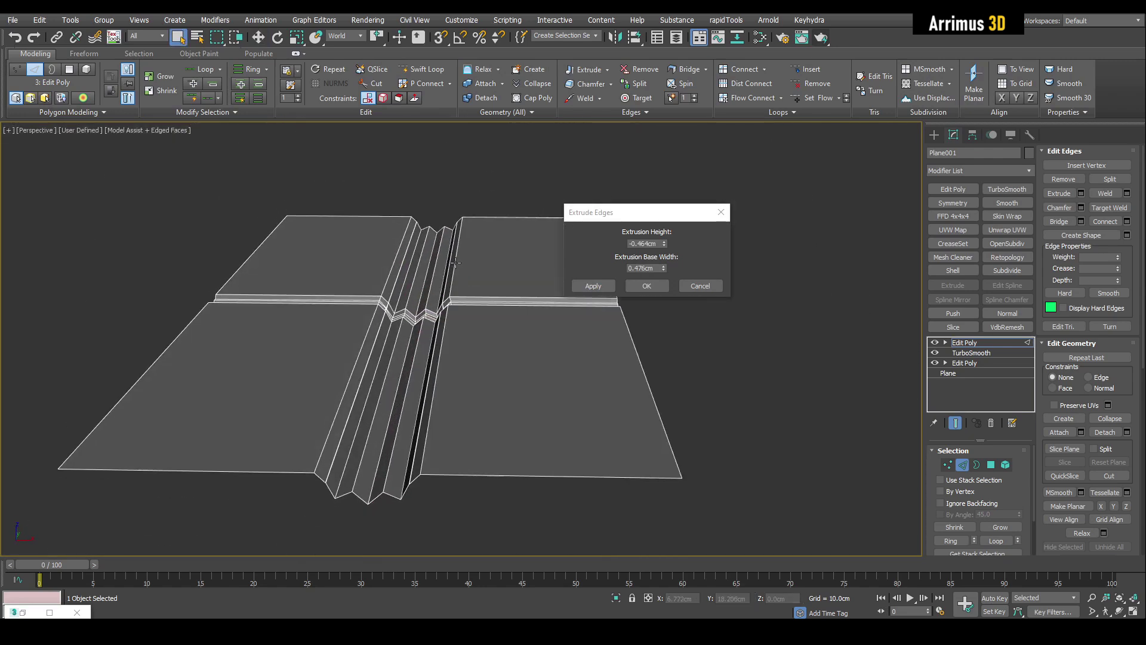
scroll(413, 310, "up", 4)
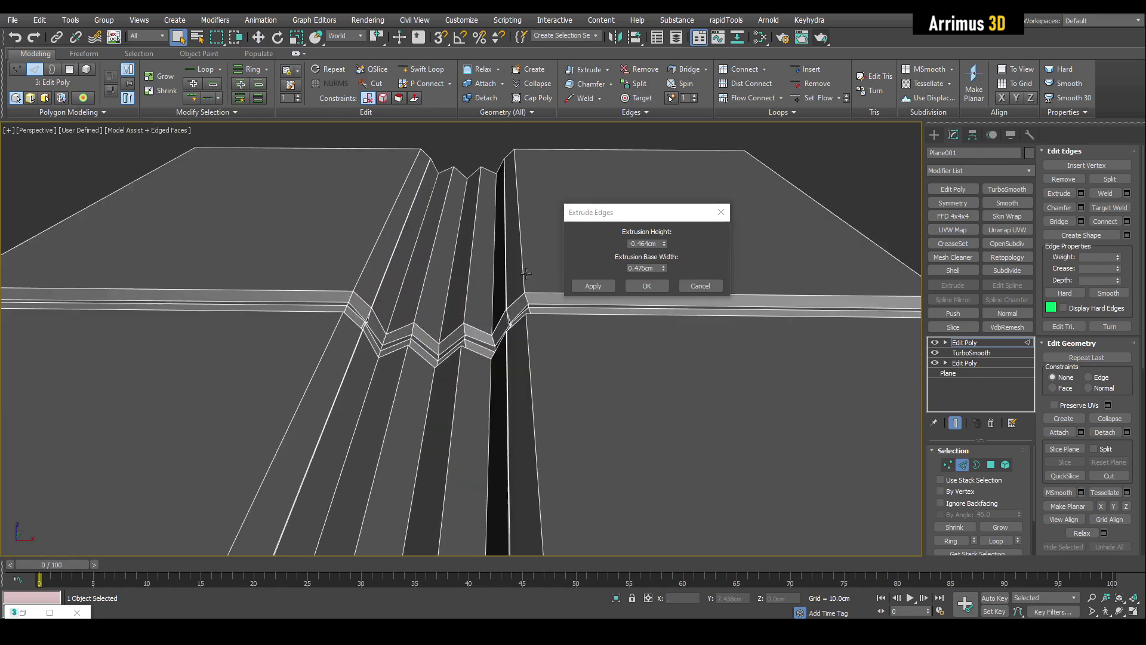
scroll(492, 287, "down", 8)
scroll(472, 298, "up", 6)
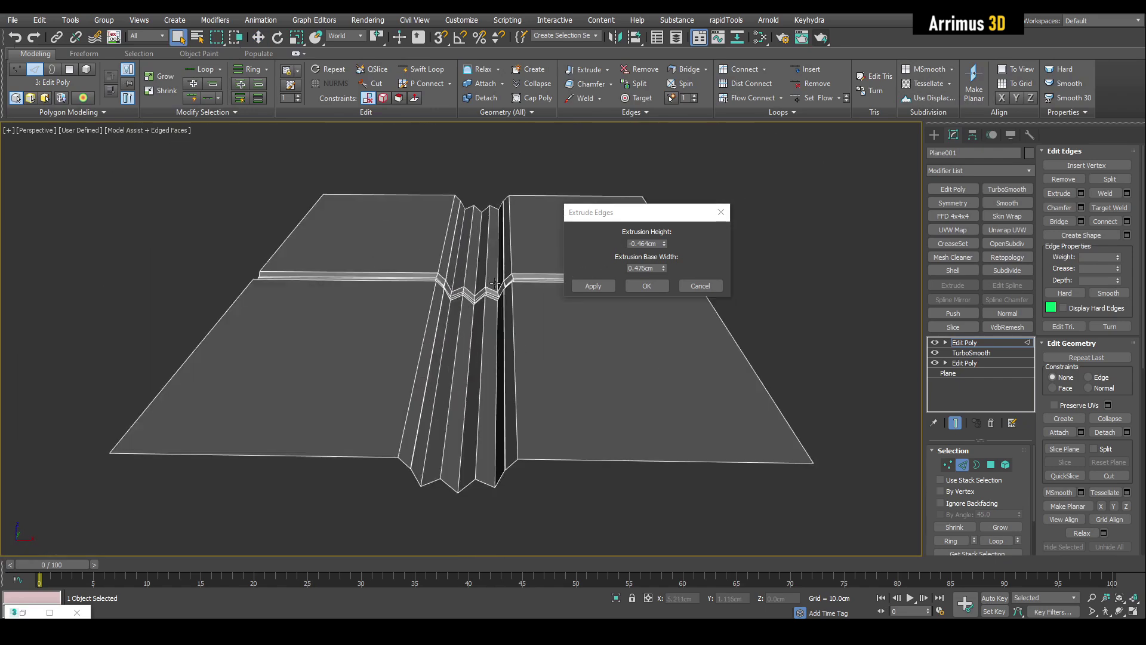
Select all polygons on one side of the central groove's middle line and dismiss the Extrude Edges settings
middle_click_drag(469, 300, 444, 303, "alt")
key("4")
left_click_drag(456, 257, 531, 345)
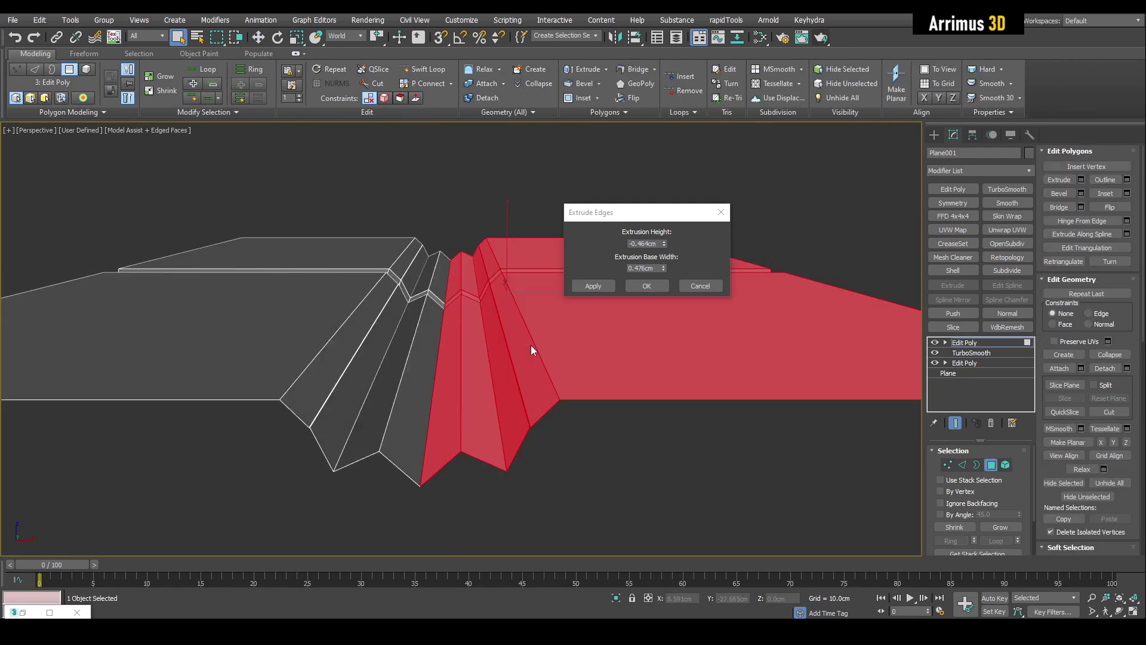
middle_click_drag(453, 307, 489, 290, "alt")
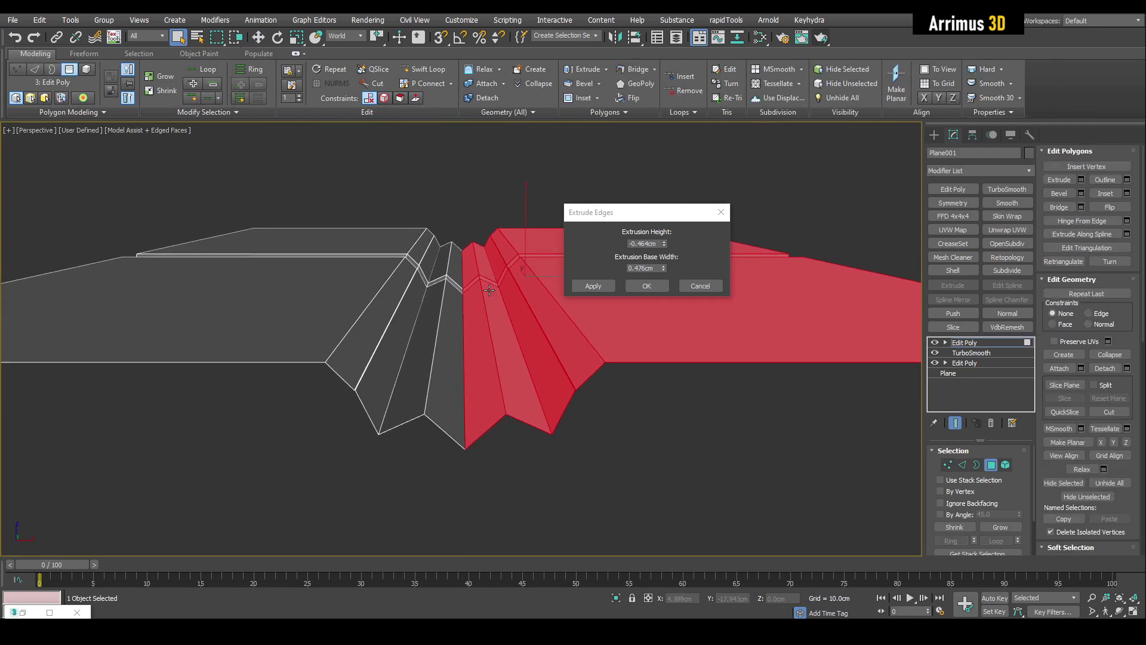
left_click(682, 288)
Clone the grooved panel beside the original as one independent copy named Plane002
scroll(684, 286, "down", 5)
key("4")
middle_click_drag(686, 268, 467, 313, "alt")
key("w")
left_click_drag(357, 307, 710, 267, "shift")
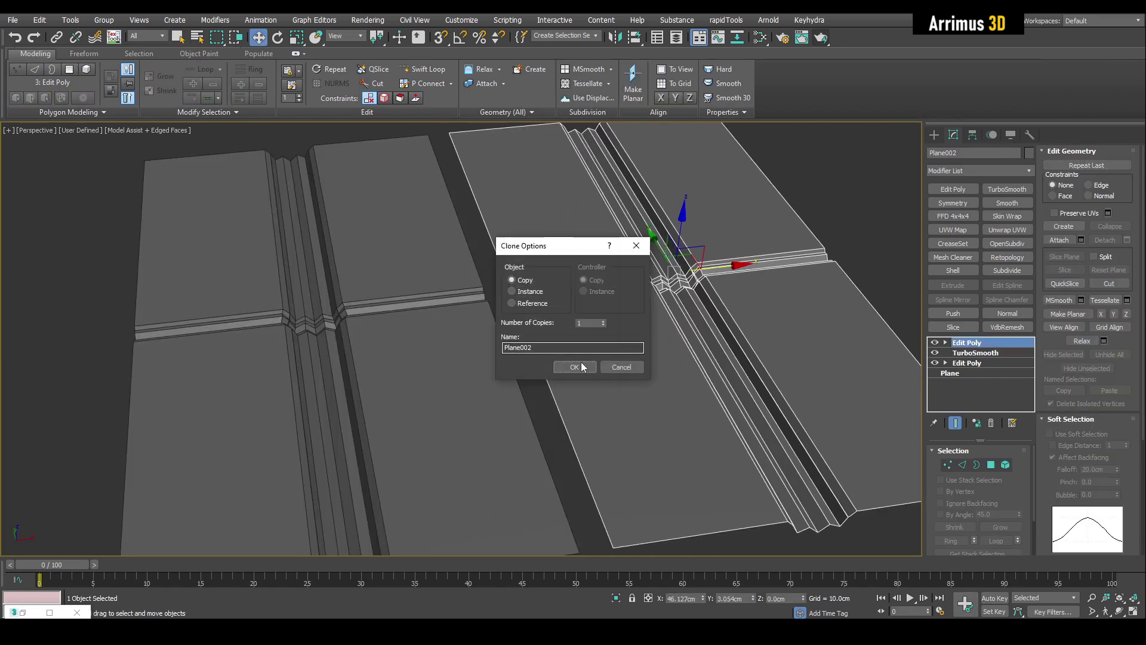
left_click(574, 370)
Add an Edit Poly modifier to the copy, detach its selected half as a separate object, and select that object
middle_click_drag(682, 317, 596, 317)
key("ctrl+e")
key("4")
middle_click_drag(668, 262, 597, 287, "alt")
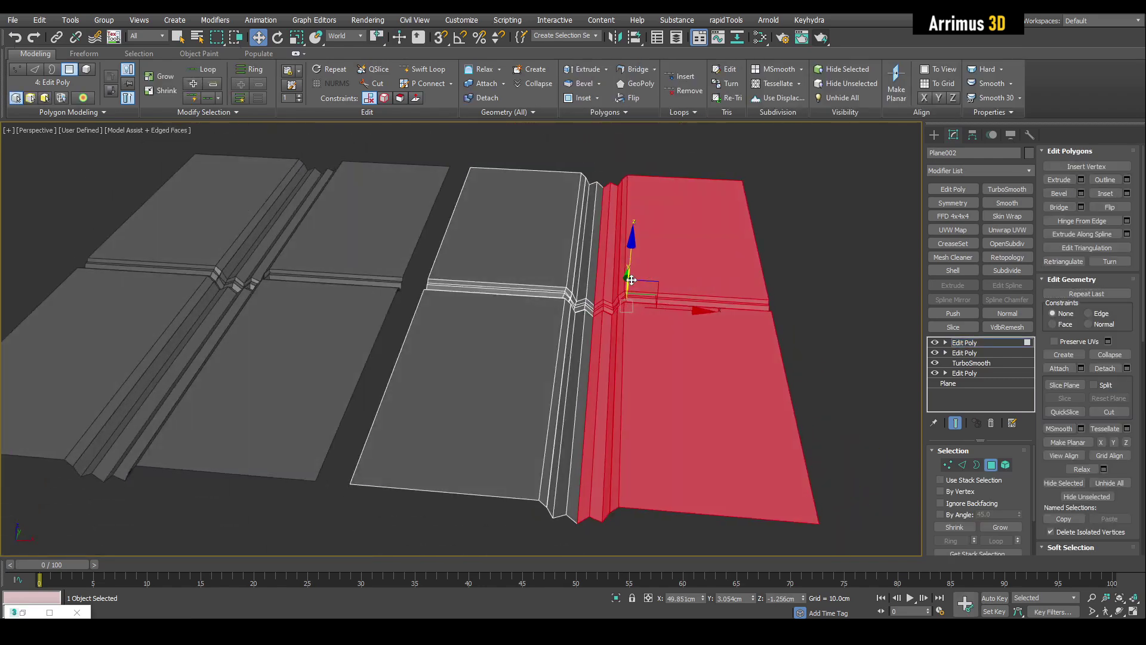
scroll(632, 319, "up", 4)
key("alt+d")
left_click(676, 257)
key("5")
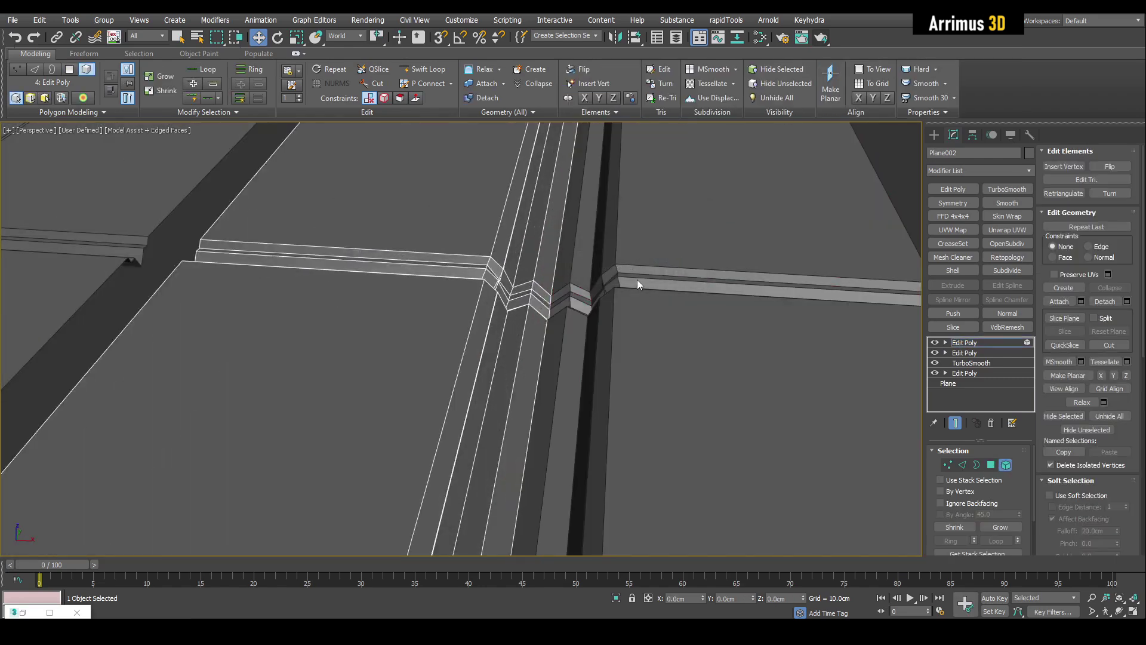
key("5")
left_click(640, 265)
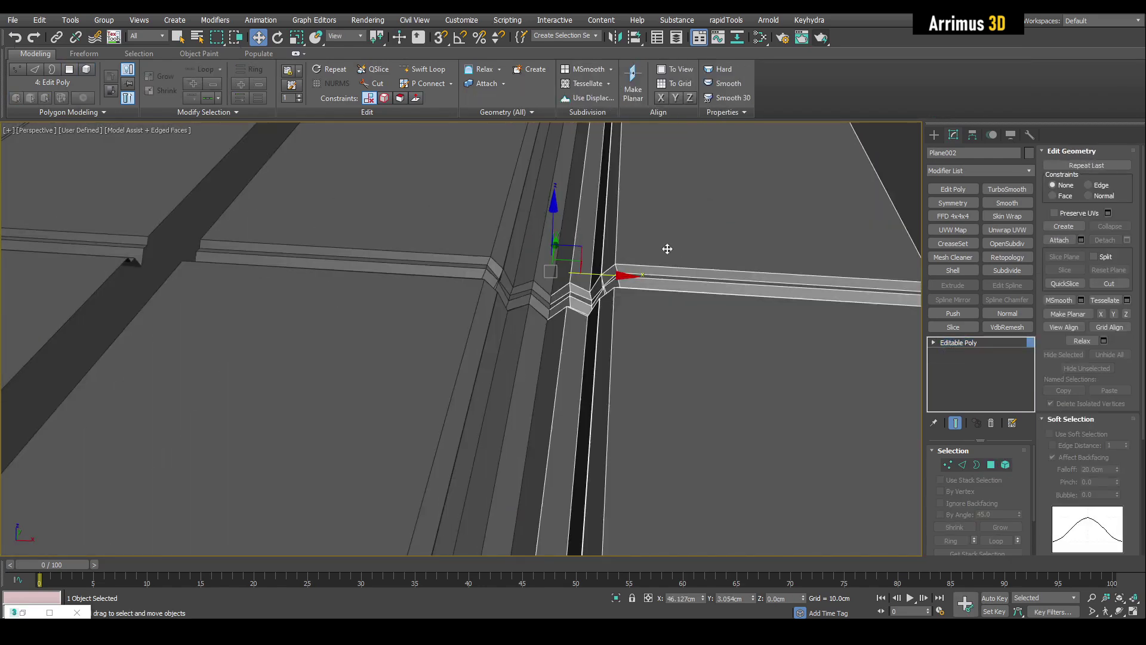
Change the detached half's object colour to teal
left_click(1027, 154)
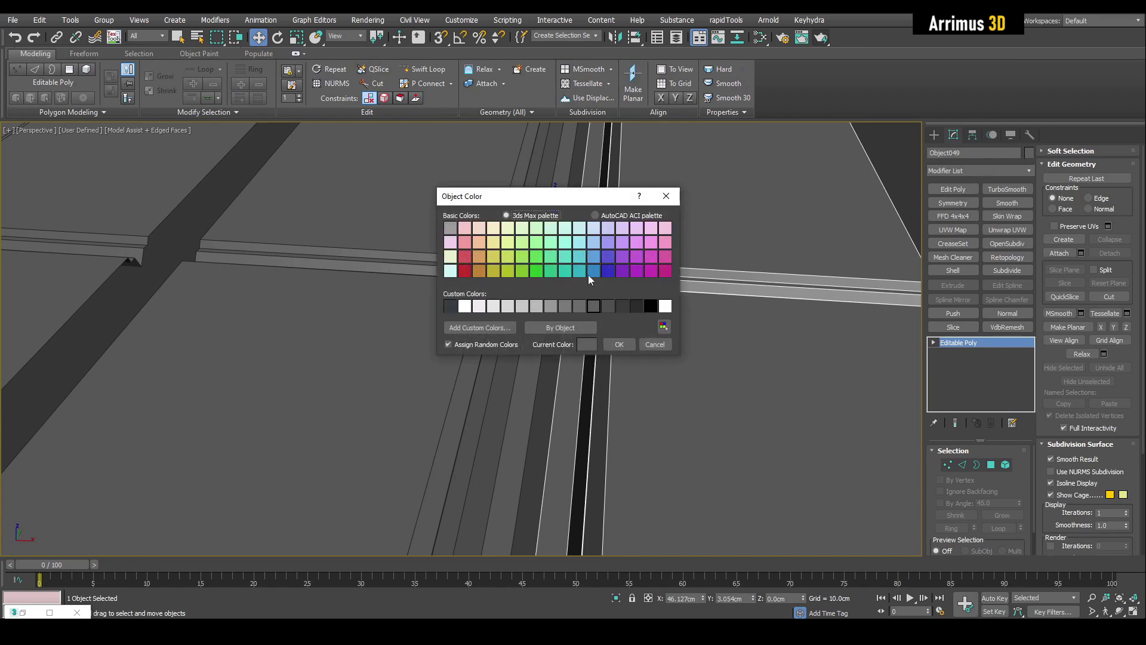
left_click(608, 340)
middle_click_drag(601, 351, 618, 337, "alt")
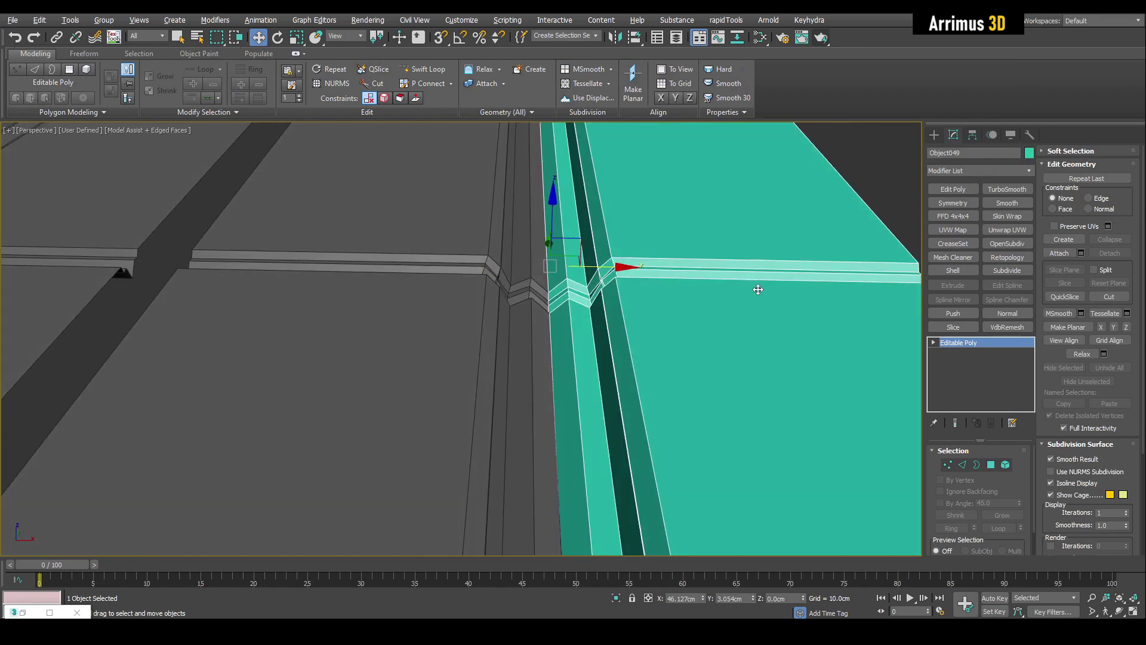
Examine the groove crossing between the grey and teal halves up close, with edged faces shown and hidden
scroll(758, 289, "down", 4)
middle_click_drag(758, 289, 847, 240, "alt")
left_click(846, 240)
scroll(665, 292, "up", 4)
middle_click_drag(666, 292, 614, 335, "alt")
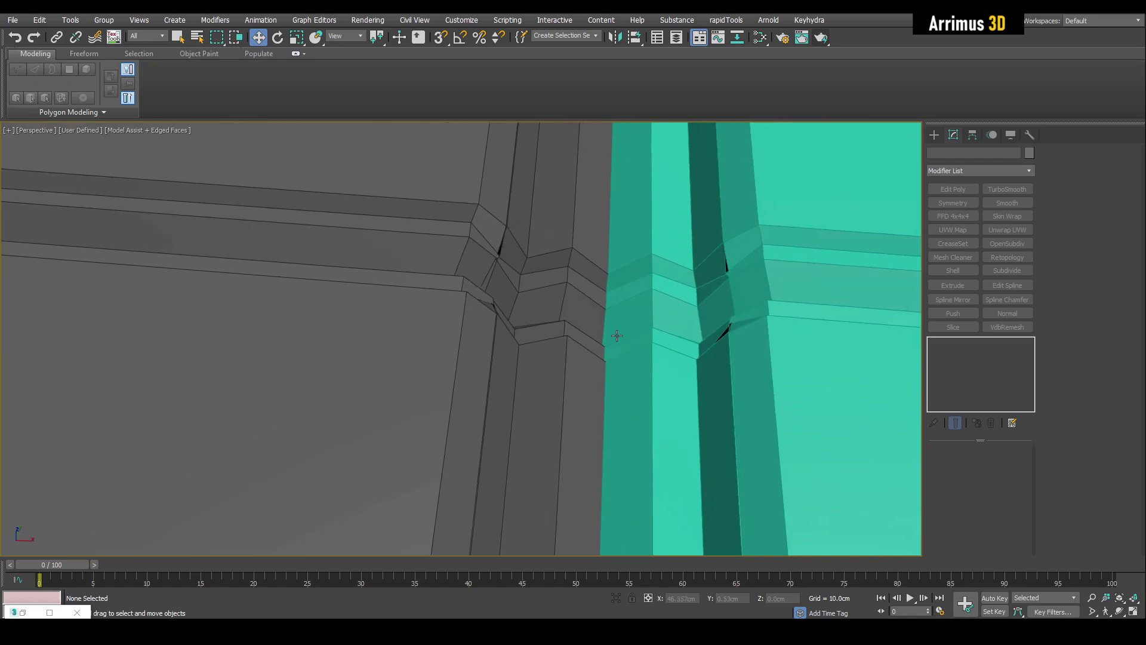
scroll(620, 251, "up", 3)
scroll(622, 243, "down", 3)
key("F4")
middle_click_drag(639, 230, 576, 303)
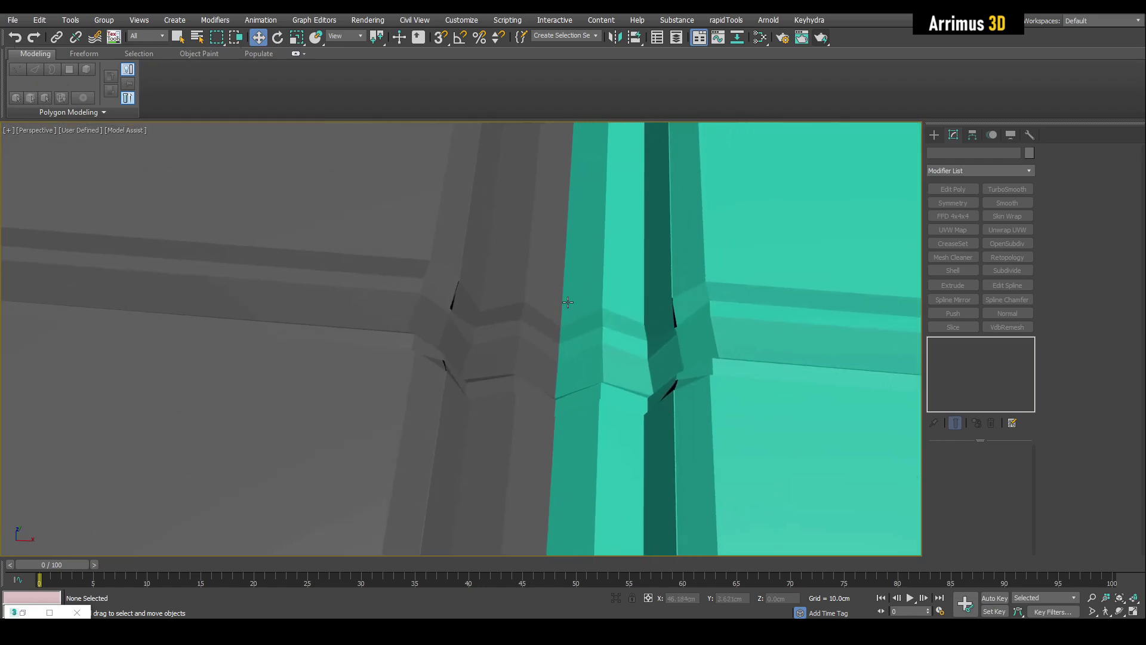
scroll(569, 302, "up", 4)
scroll(579, 335, "down", 7)
key("F4")
Move the teal half sideways away from the grey half and undo the move
left_click(597, 308)
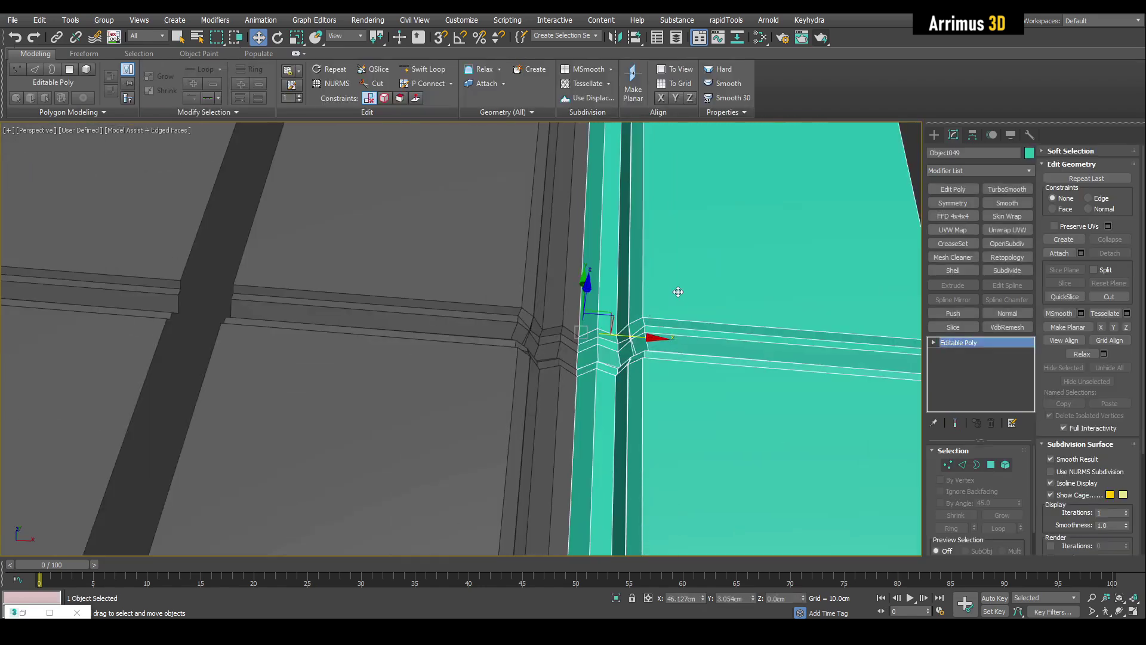
left_click_drag(678, 292, 746, 292)
middle_click_drag(602, 327, 593, 281, "alt")
key("ctrl+z")
Select the original panel, enter edge editing and select the edge loop along the central groove's middle line
middle_click_drag(257, 258, 851, 261)
key("q")
left_click(640, 262)
left_click(602, 263)
key("2")
scroll(460, 286, "up", 4)
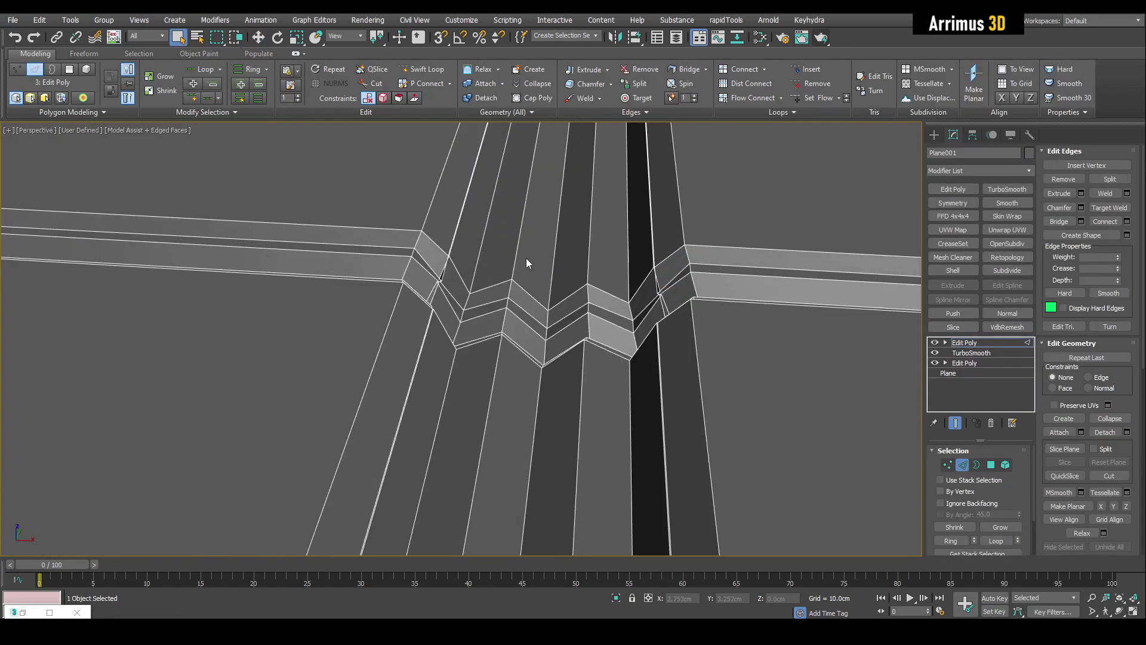
middle_click_drag(526, 259, 860, 250, "alt")
Extrude the middle edge loop inward with a height of -0.484 cm and a base width of 0.0 cm
left_click(1081, 193)
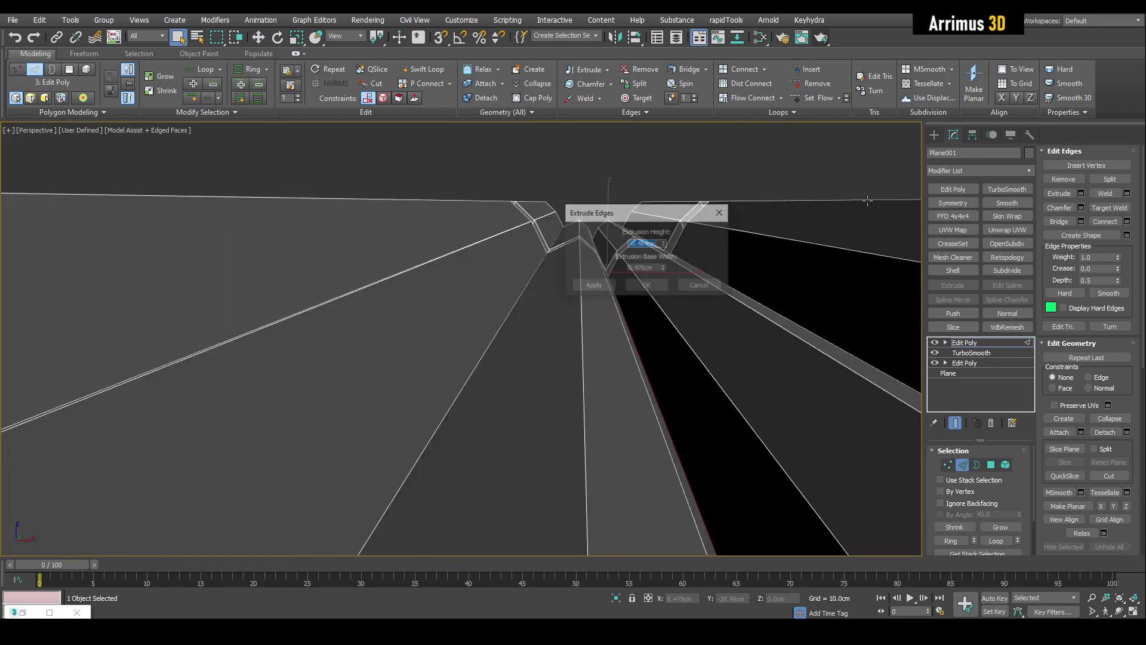
middle_click_drag(609, 257, 513, 275)
scroll(548, 211, "down", 3)
scroll(555, 240, "up", 3)
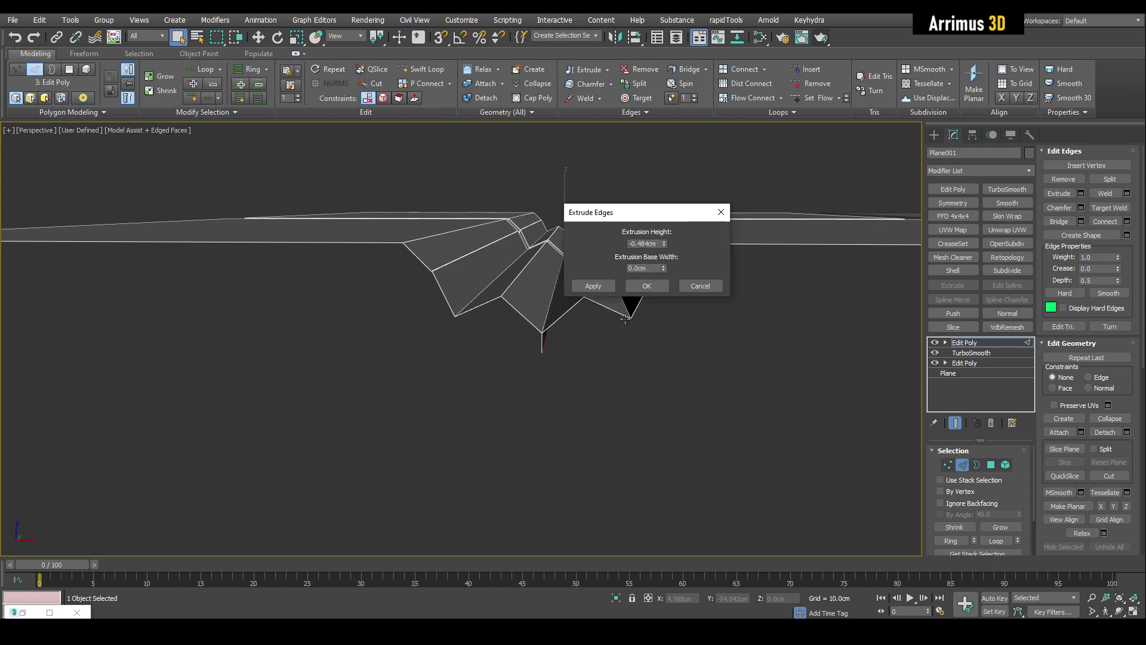
mouse_move(625, 320)
middle_mouse_down("alt")
mouse_move(600, 330)
mouse_move(603, 313)
mouse_move(610, 324)
middle_mouse_up("alt")
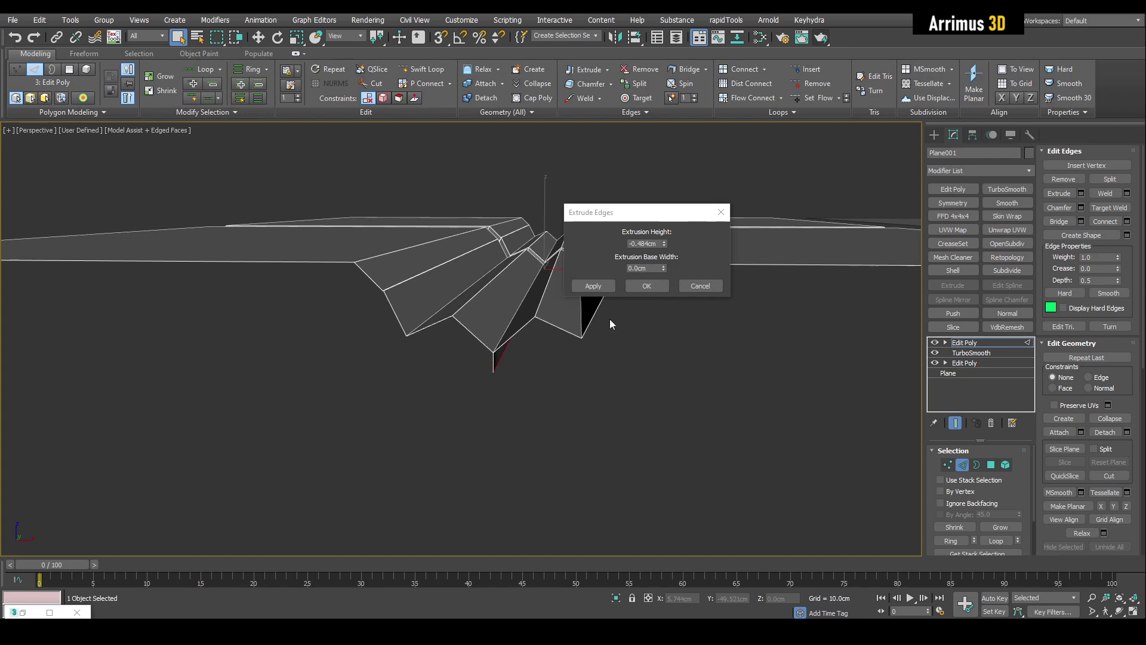
left_click(654, 286)
Chamfer the extruded fin's selected edge loop with an amount of 0.0 cm and the Open option
middle_click_drag(600, 256, 571, 231, "alt")
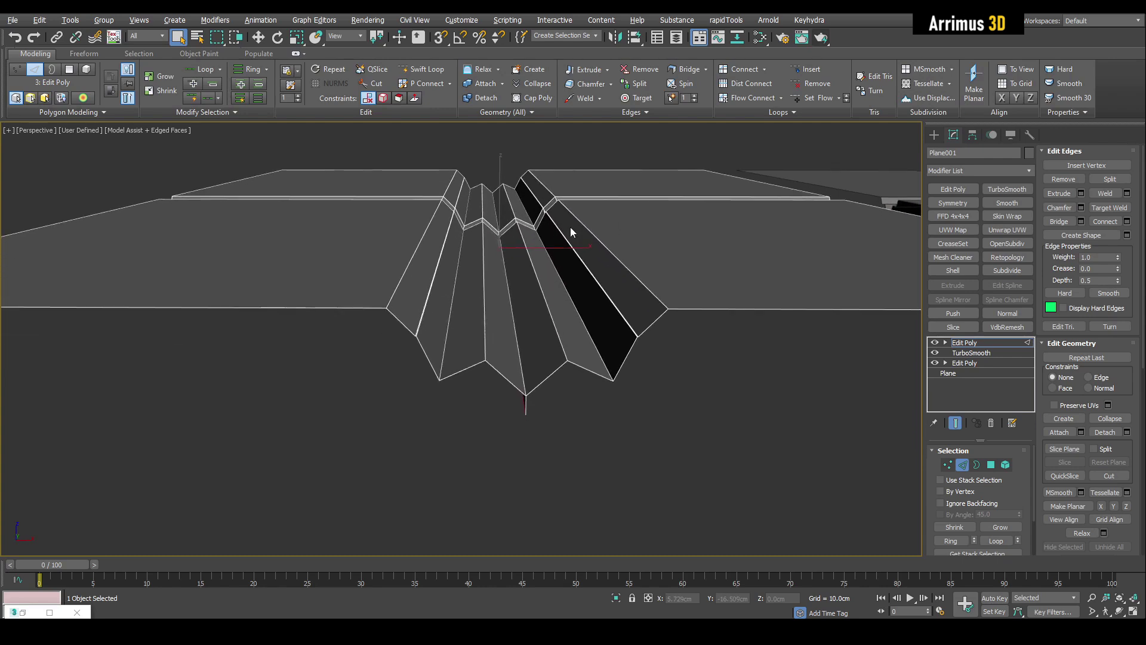
left_click(1082, 208)
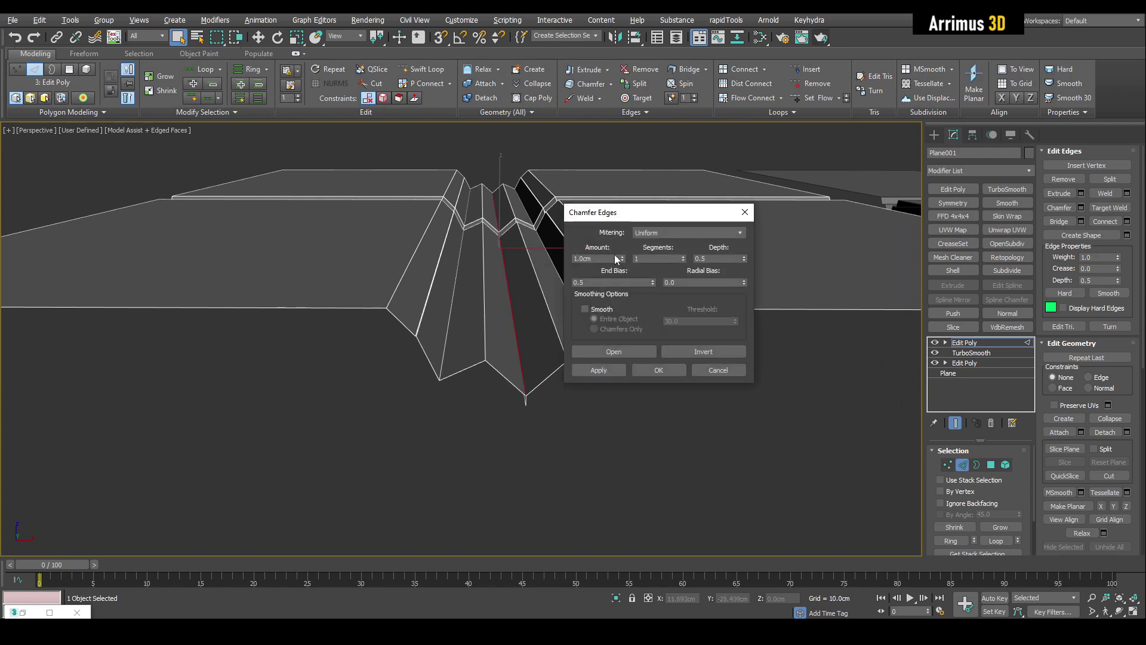
left_click(637, 349)
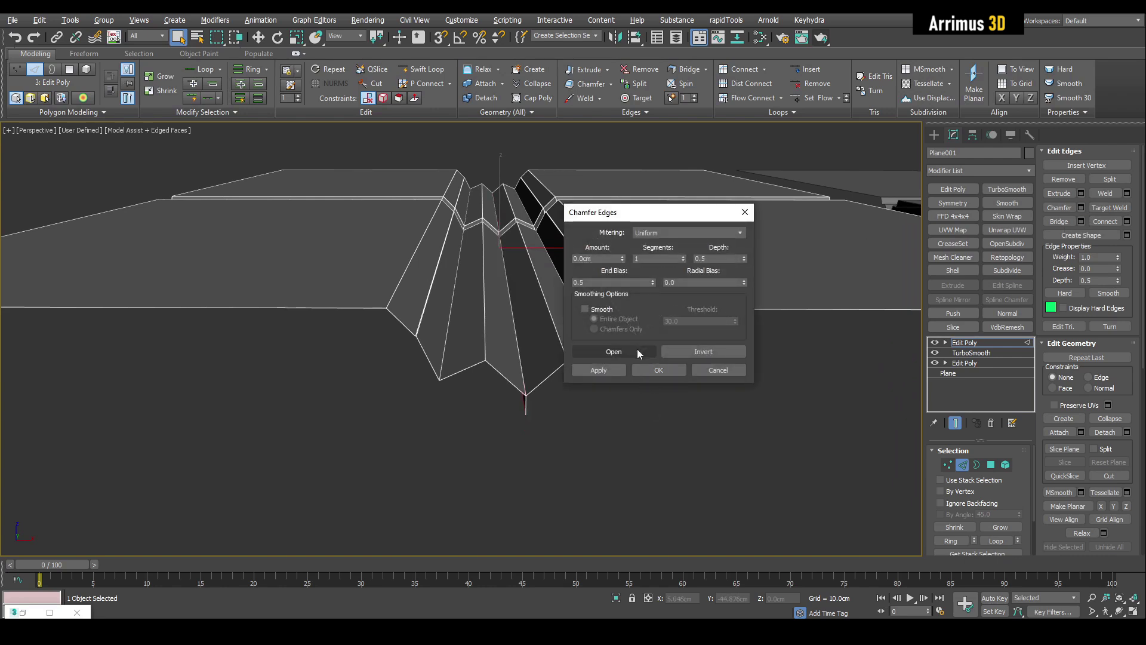
left_click(659, 367)
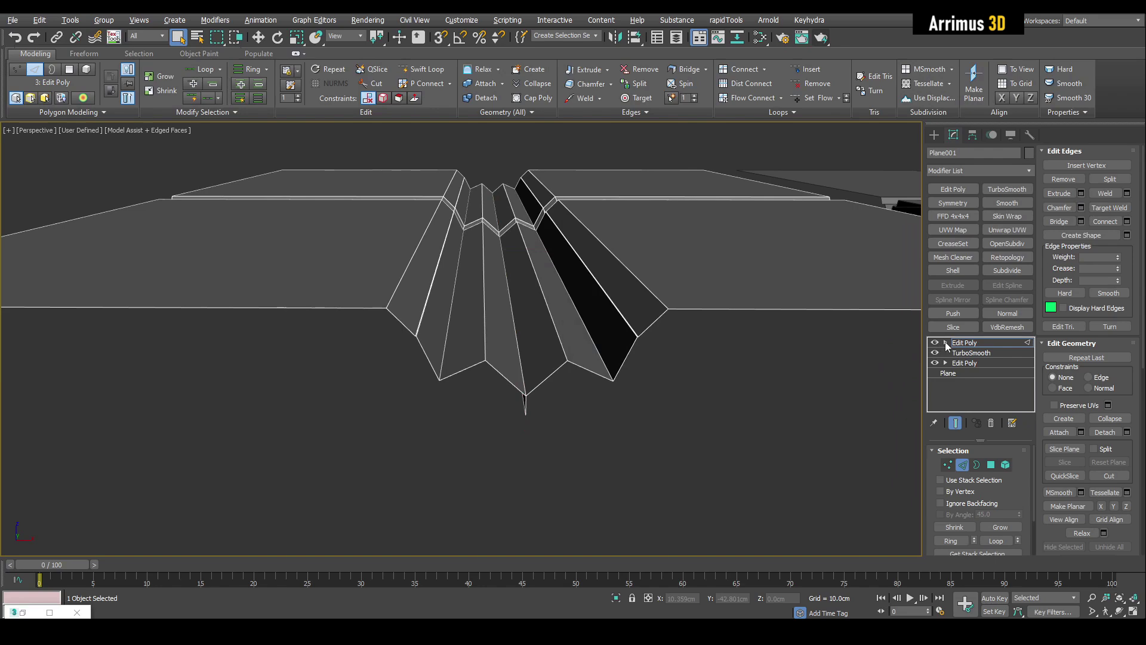
Select one half of the split panel as an element and shift it slightly sideways as a test
left_click(945, 343)
left_click(965, 394)
left_click(617, 229)
middle_click_drag(589, 233, 570, 252)
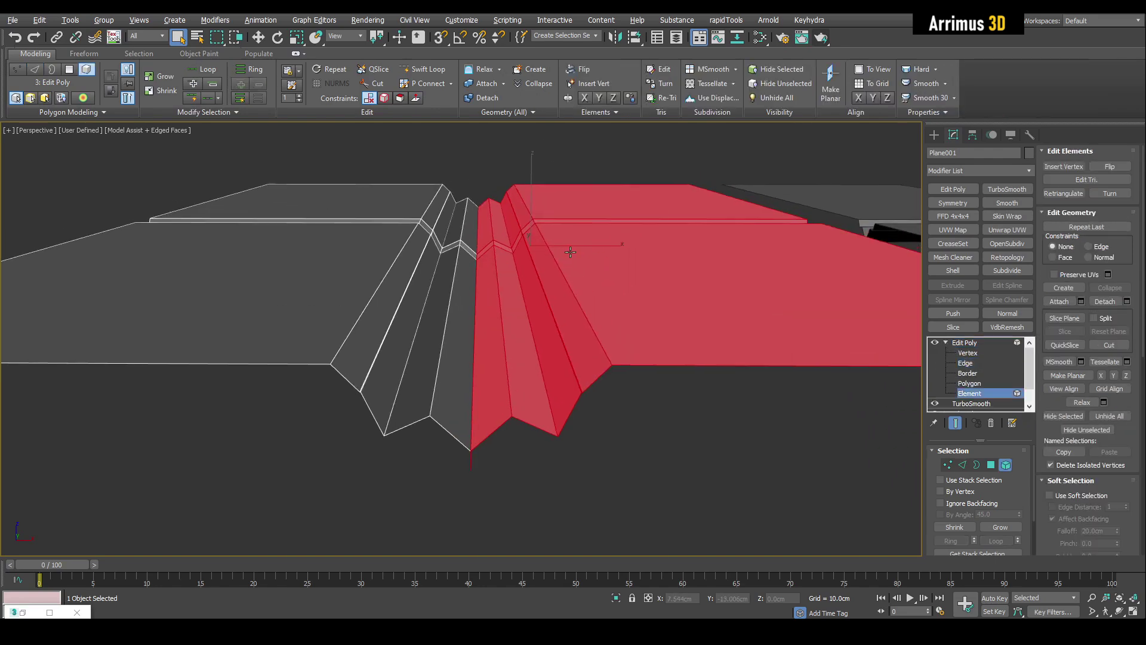
key("w")
left_click_drag(576, 249, 596, 256)
scroll(596, 256, "up", 3)
middle_click_drag(596, 256, 547, 277, "alt")
Undo the test changes made to the separated half of the panel
key("4")
left_click(570, 269)
key("ctrl+z")
key("ctrl+z")
key("ctrl+z")
Insert supporting edge loops close to the central groove's middle seam with Swift Loop, one on each side
key("4")
middle_click_drag(547, 230, 604, 267, "alt")
key("1")
key("alt+1")
left_click(593, 326)
left_click(579, 325)
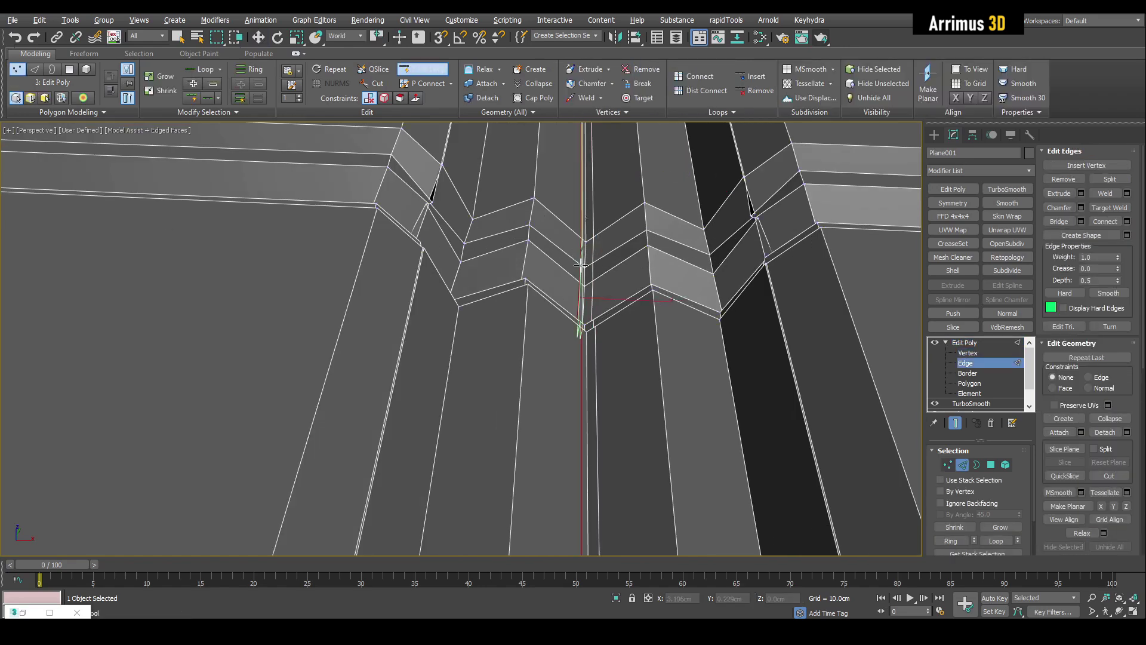
right_click(580, 326)
Add a TurboSmooth modifier with 2 iterations to the original panel and hide the edged faces
left_click(994, 190)
key("F4")
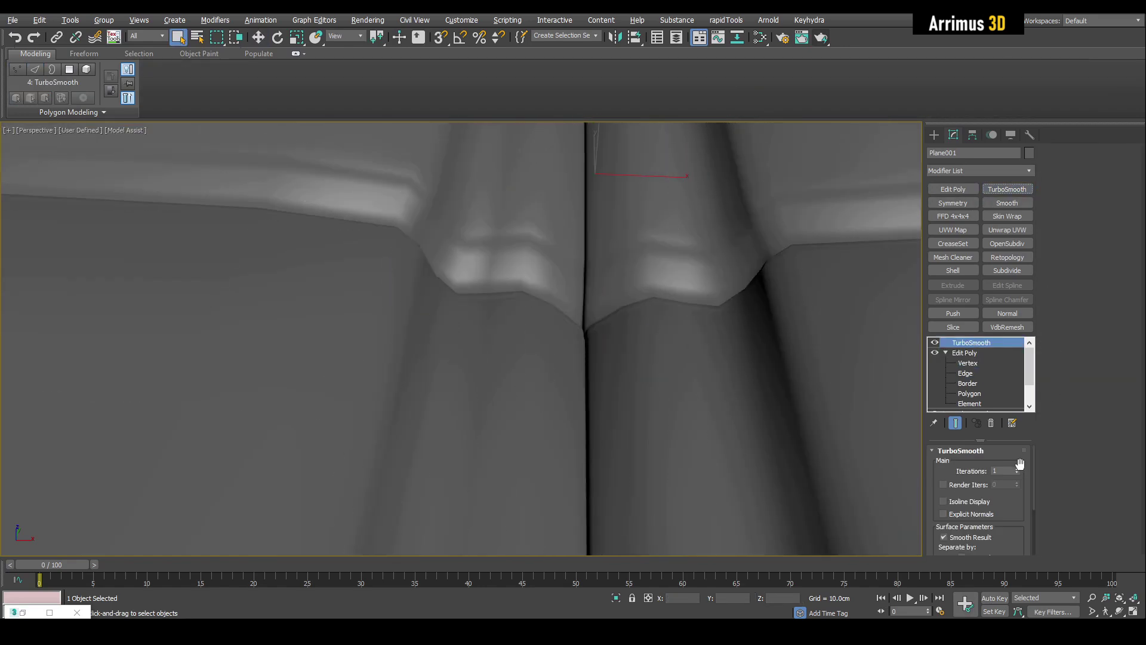
key("F4")
key("F4")
middle_click_drag(588, 251, 567, 272)
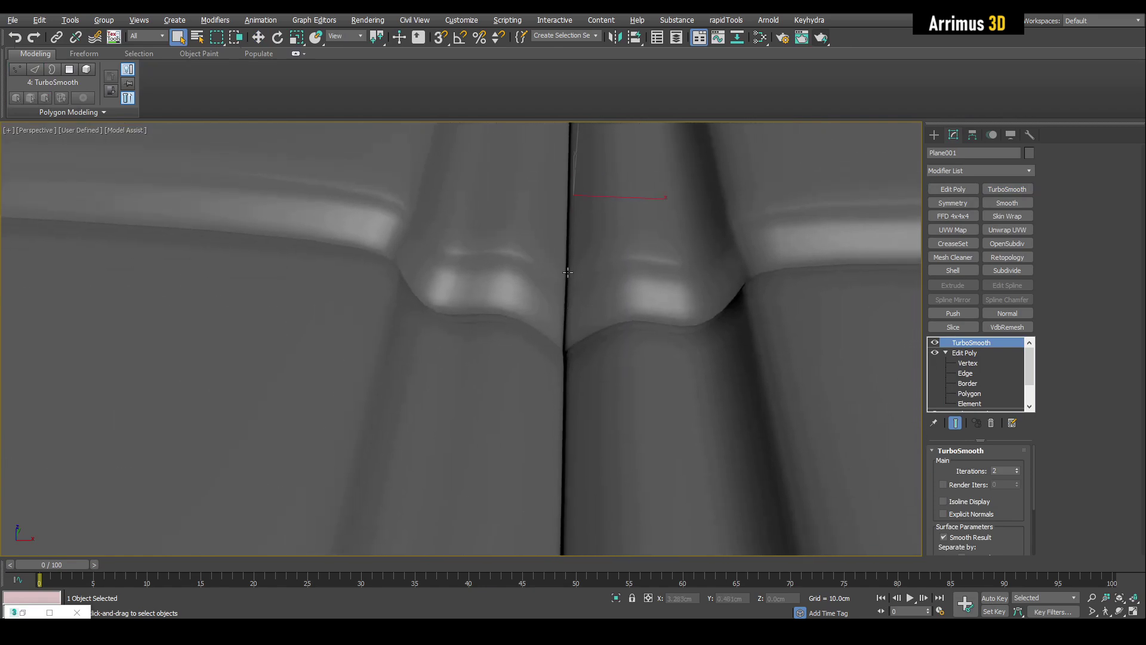
middle_click_drag(582, 320, 575, 342, "alt")
scroll(575, 341, "up", 4)
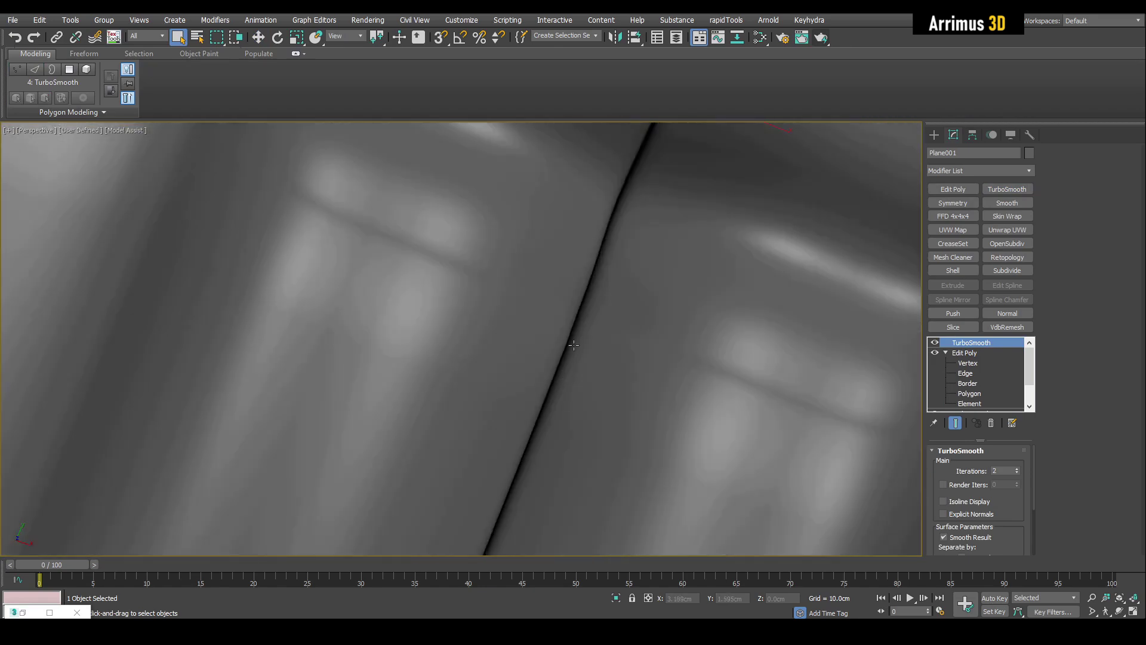
scroll(575, 341, "down", 7)
Apply TurboSmooth with 2 iterations to both halves of the copy and recolour them dark like the original panel
middle_click_drag(704, 347, 683, 329)
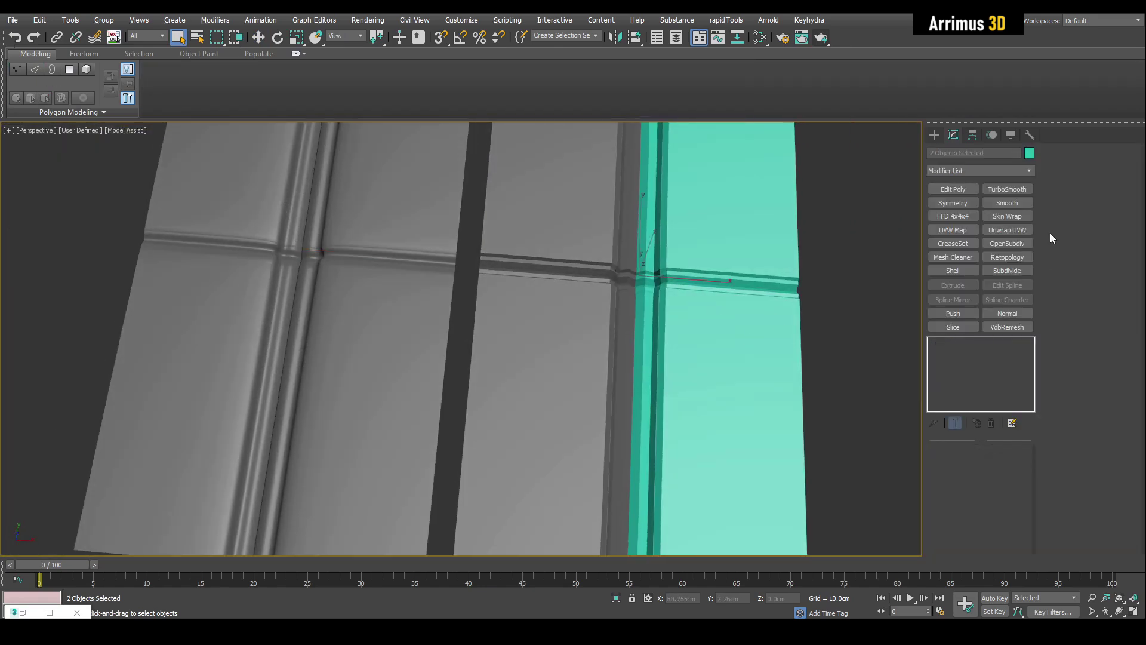
left_click(1009, 189)
left_click(1028, 156)
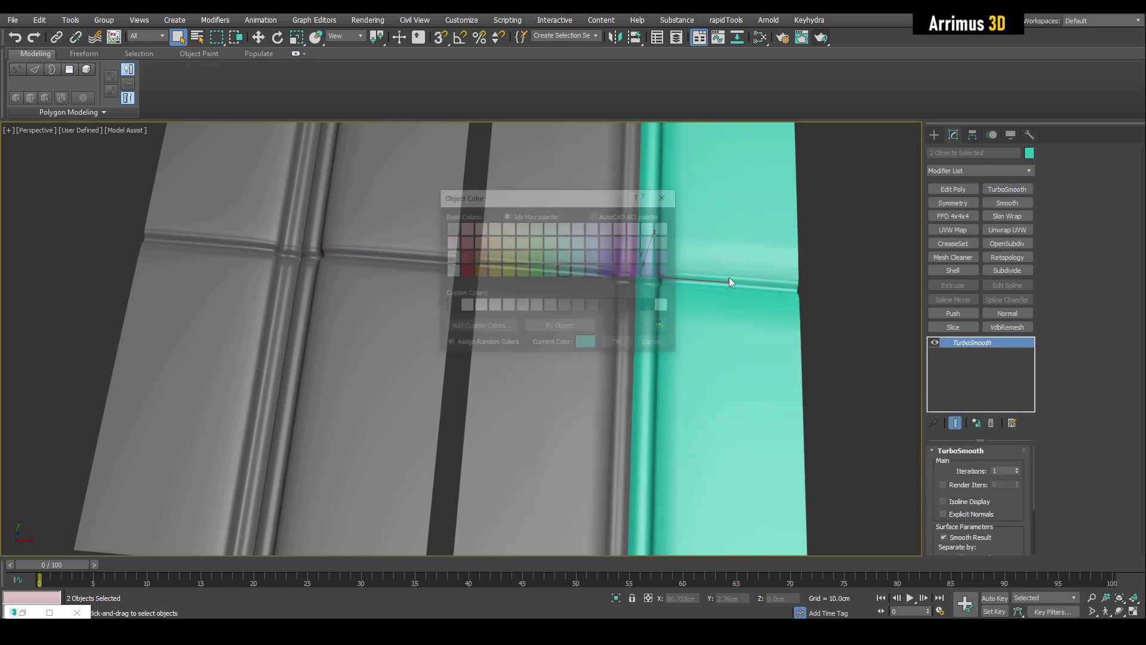
left_click(617, 345)
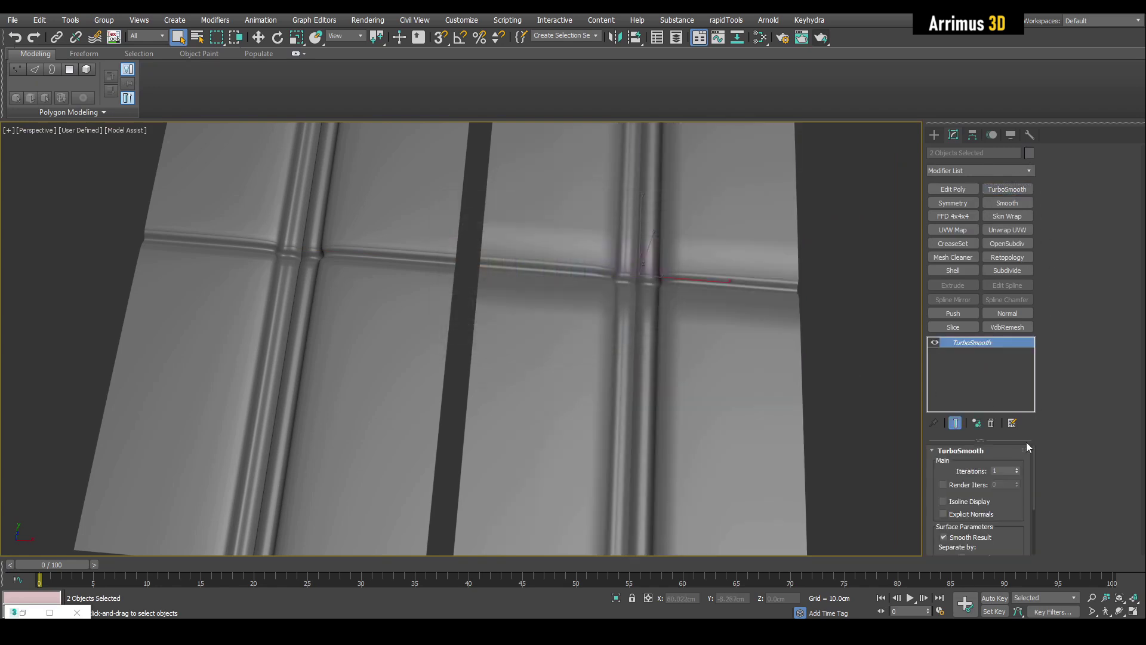
mouse_move(1016, 517)
left_mouse_down()
mouse_move(1017, 466)
mouse_move(1016, 515)
left_mouse_up()
left_click(1017, 469)
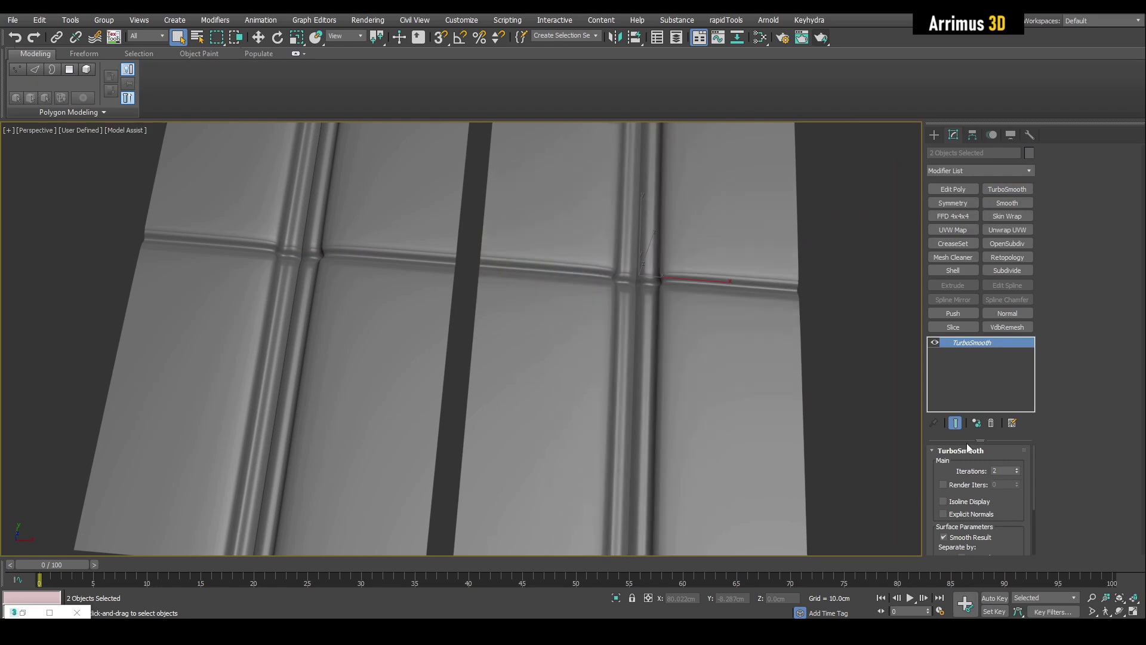
Compare the smoothed central seam of the copy with the open extruded seam of the original panel
scroll(580, 275, "up", 10)
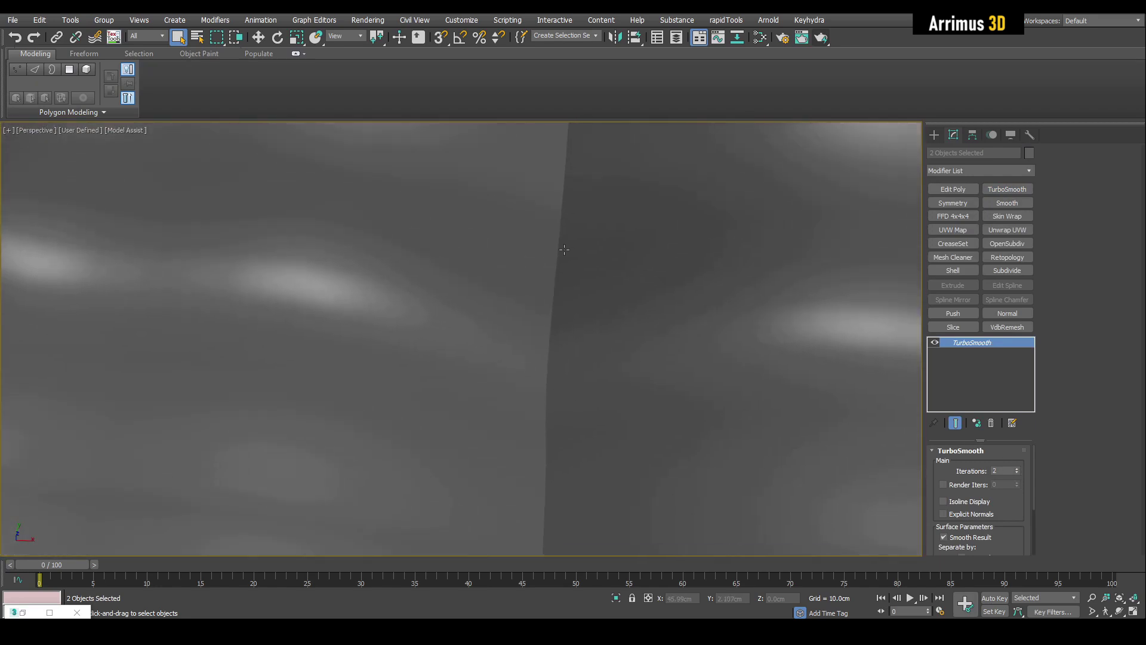
scroll(535, 325, "down", 5)
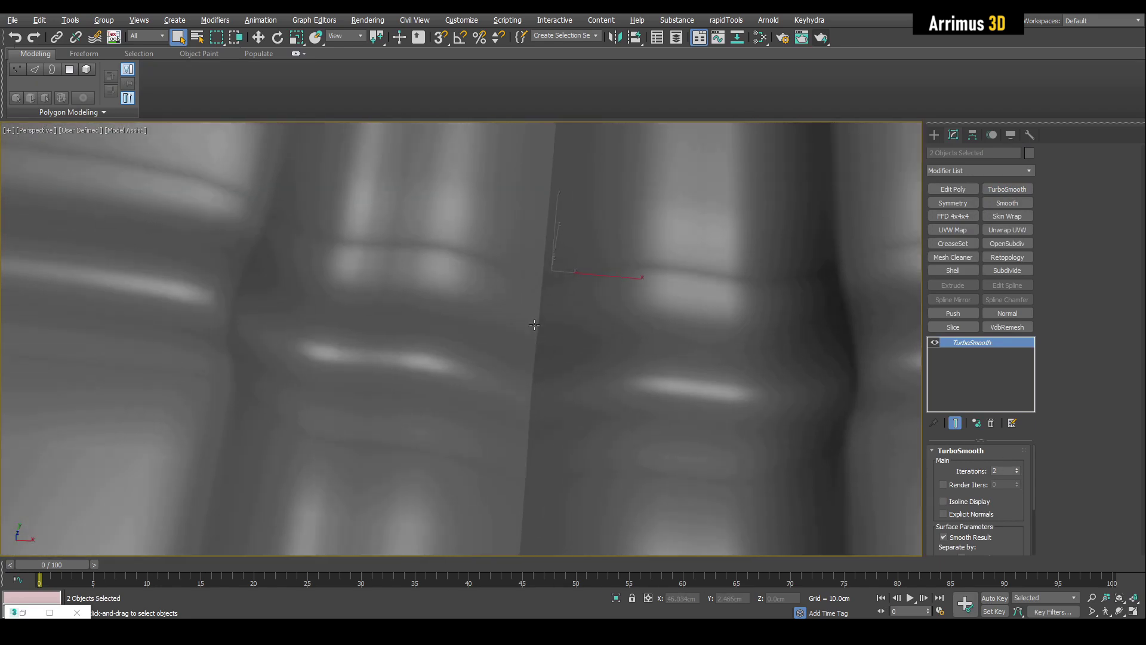
middle_click_drag(535, 325, 567, 176, "alt")
middle_click_drag(566, 295, 591, 345)
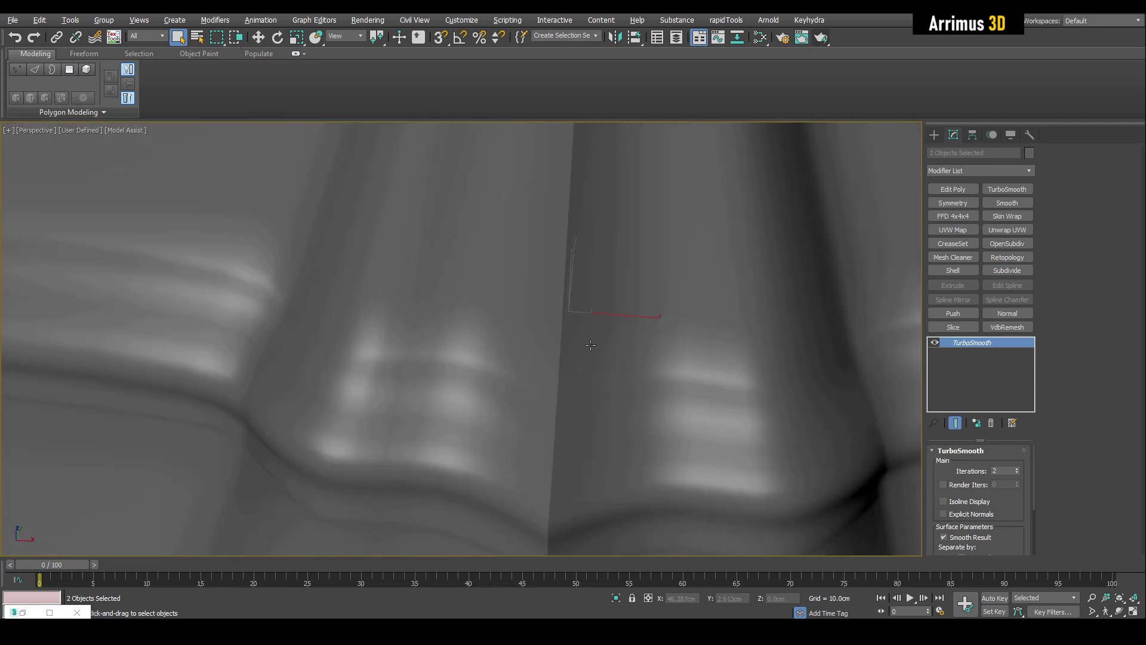
scroll(590, 345, "down", 10)
middle_click_drag(504, 352, 635, 335)
scroll(501, 328, "up", 5)
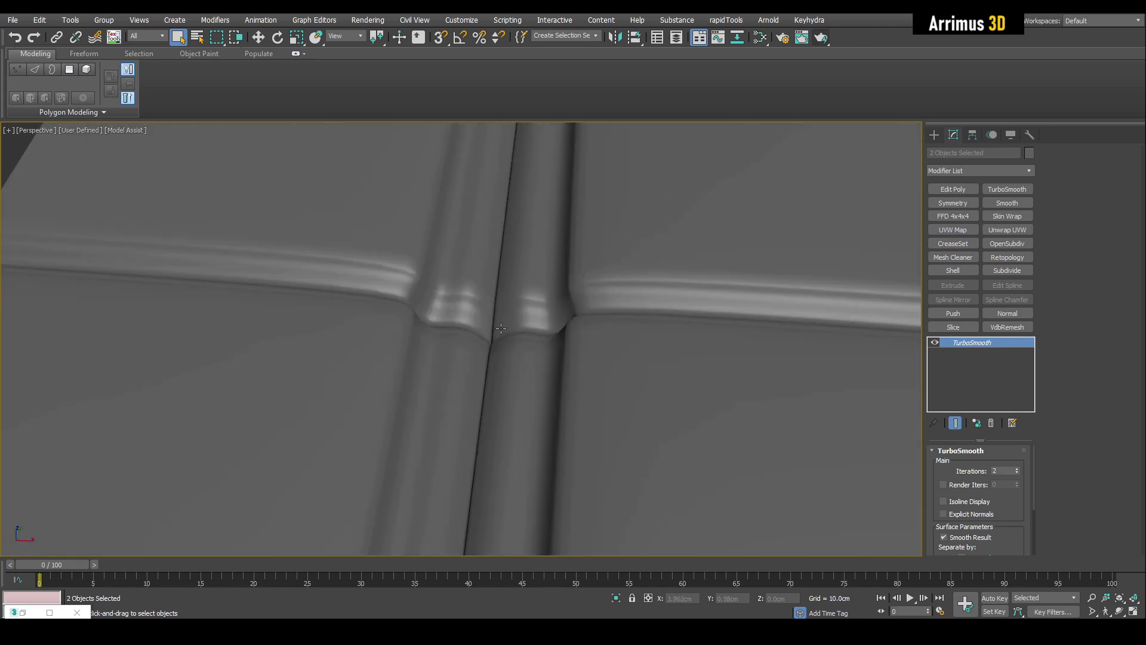
scroll(500, 328, "up", 10)
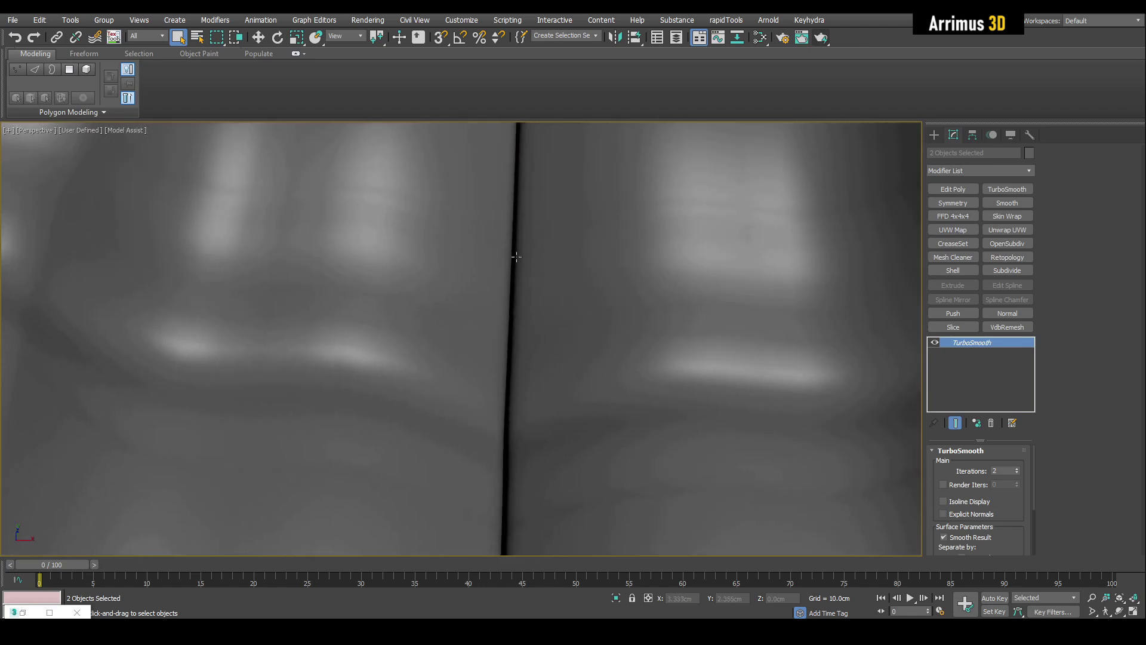
mouse_move(540, 271)
middle_mouse_down()
mouse_move(604, 285)
mouse_move(580, 330)
mouse_move(549, 308)
mouse_move(708, 327)
mouse_move(575, 302)
mouse_move(537, 280)
middle_mouse_up()
scroll(709, 327, "down", 6)
middle_click_drag(537, 281, 550, 332)
scroll(540, 312, "down", 5)
scroll(549, 332, "up", 6)
Show edged faces and add a new Edit Poly modifier beneath the original panel's top TurboSmooth
key("F4")
key("F4")
key("F4")
left_click(546, 325)
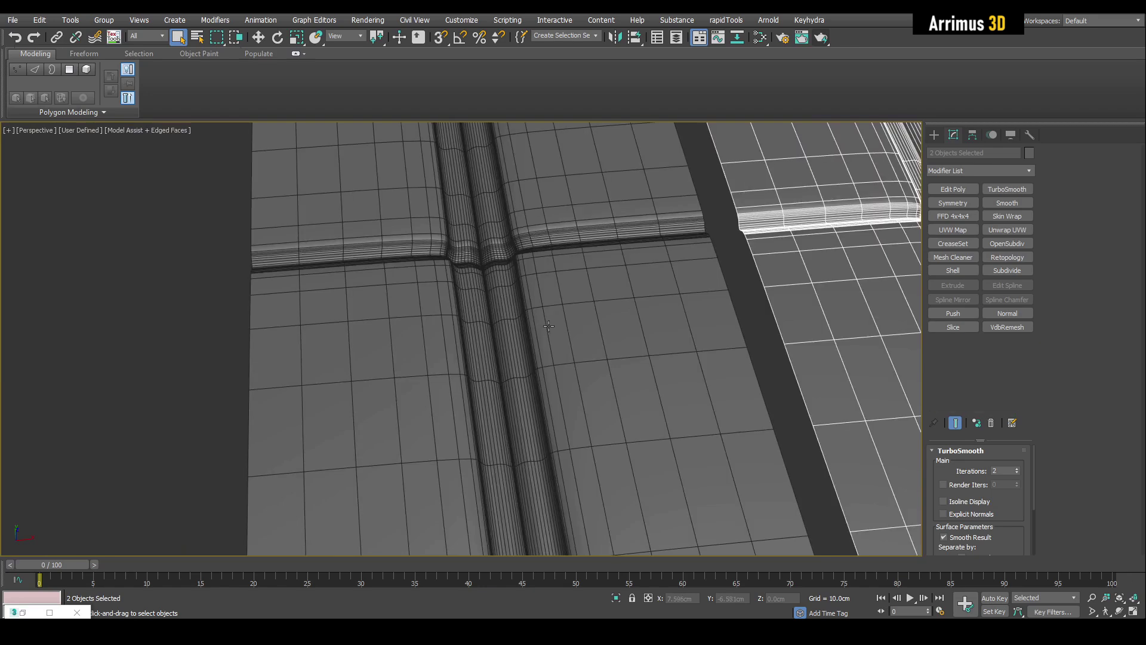
left_click(973, 373)
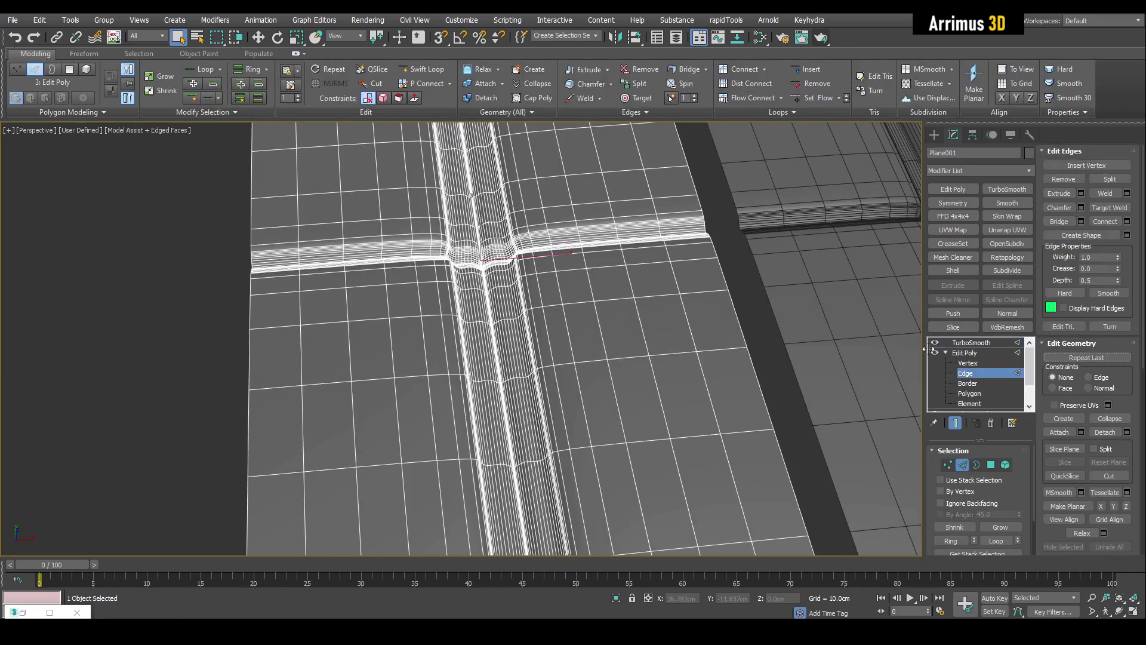
left_click(946, 352)
key("ctrl+e")
key("shift+e")
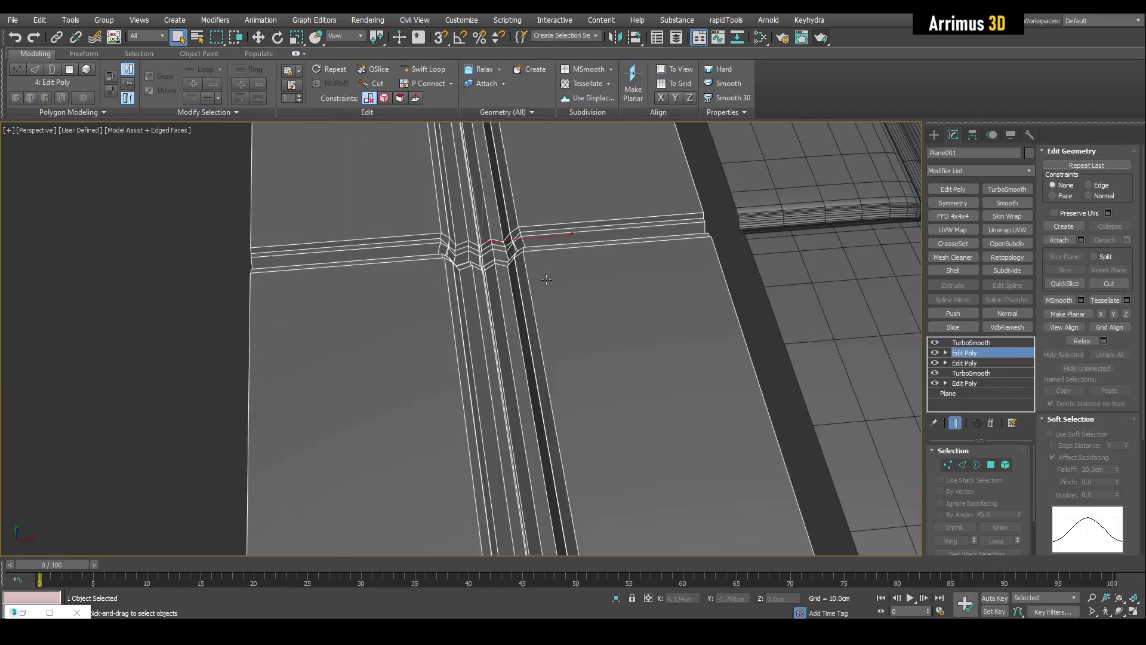
Enter edge editing with Swift Loop and examine the groove crossing and the open end of the central groove
key("2")
key("alt+s")
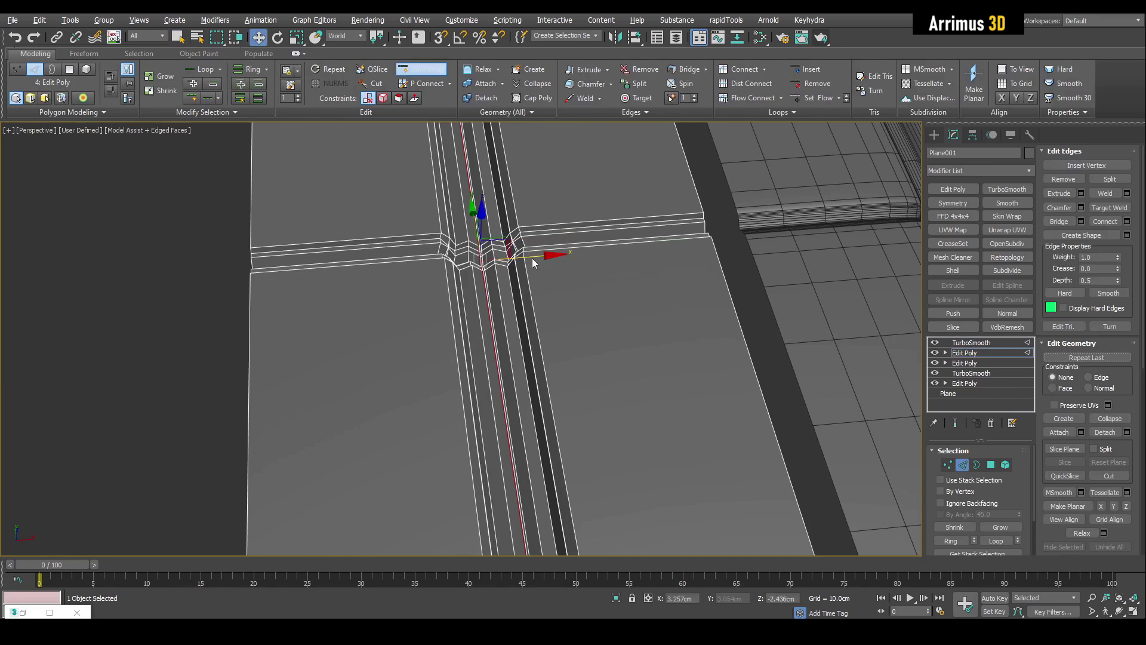
middle_click_drag(532, 258, 521, 279, "alt")
key("shift+alt+w")
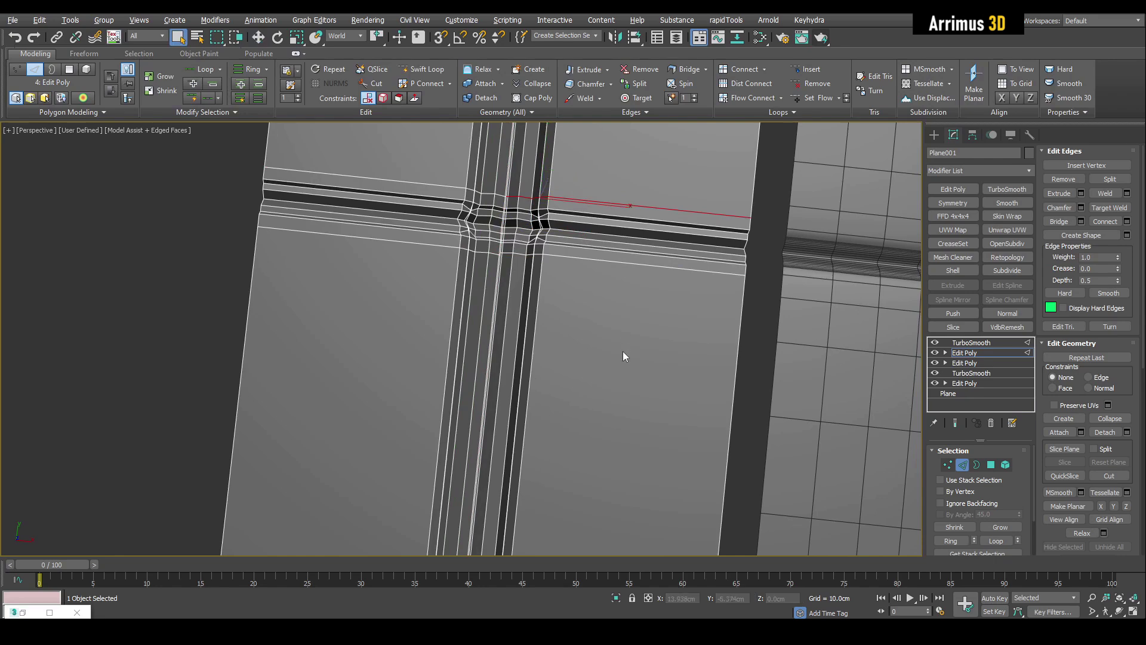
middle_click_drag(622, 351, 588, 290, "alt")
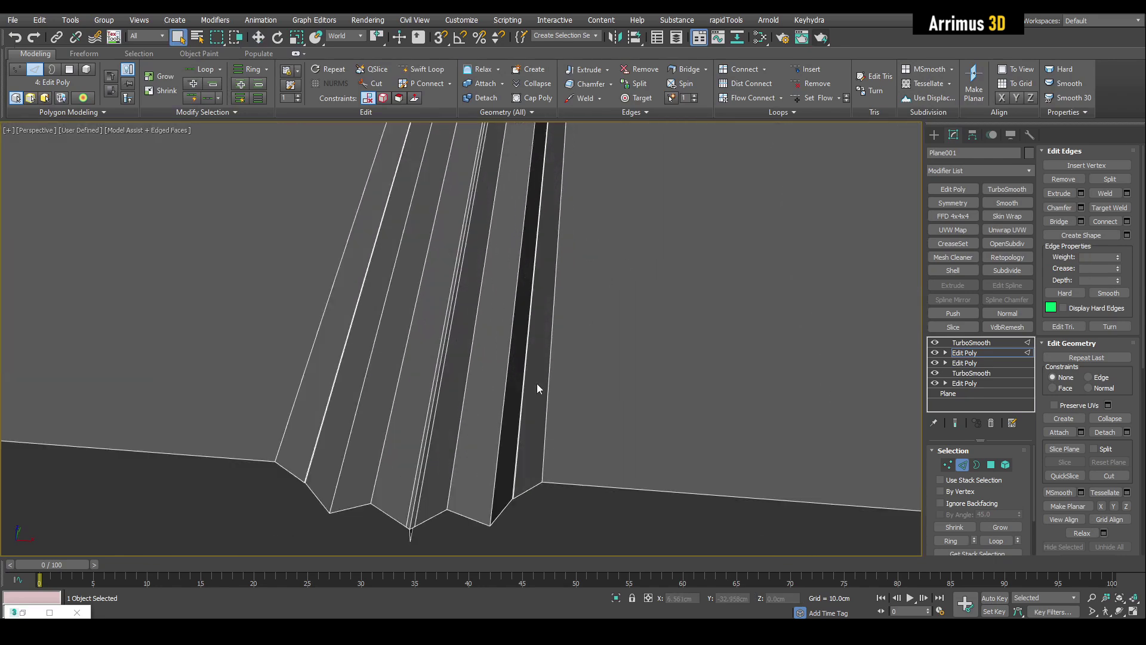
middle_click_drag(537, 385, 596, 340, "alt")
Select the central groove's polygon strips on one side of the middle seam
key("4")
middle_click_drag(634, 426, 671, 440)
left_click(666, 438)
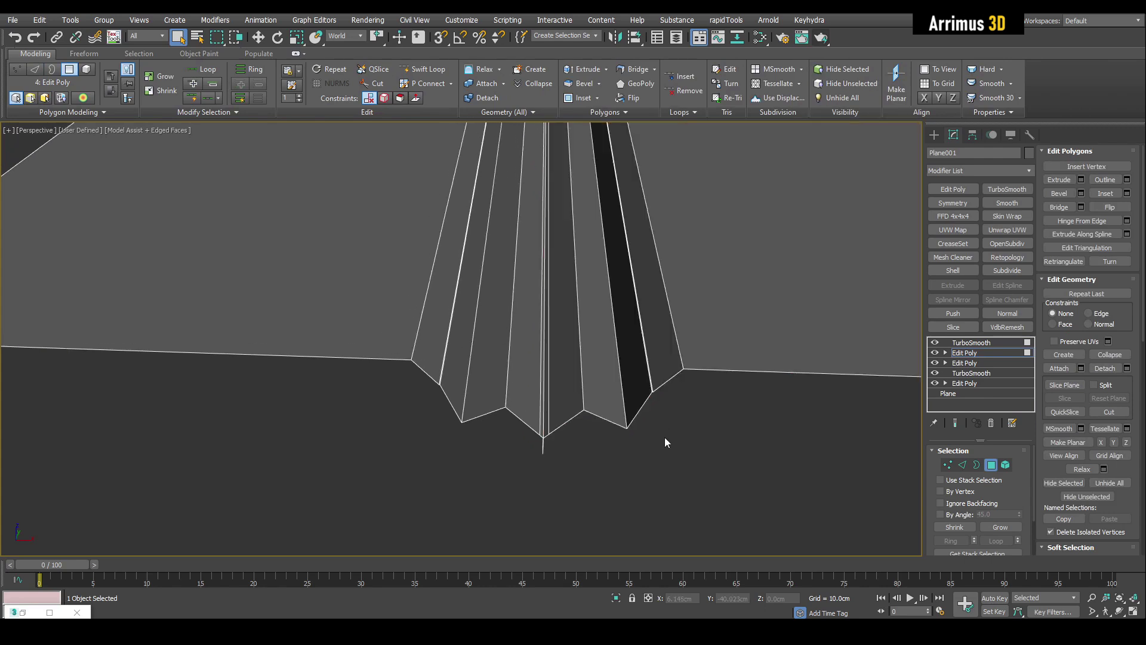
left_click(547, 417, "shift")
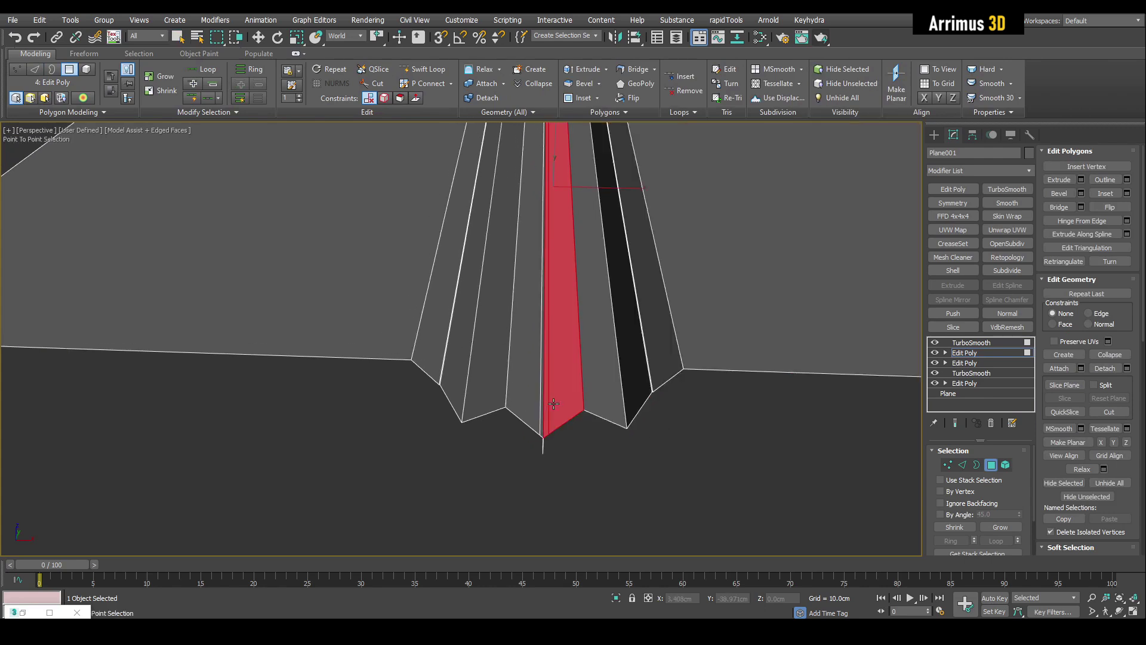
right_click(654, 353)
middle_click_drag(650, 341, 650, 351)
Detach the selected groove strips as a separate object and select that object
key("alt+d")
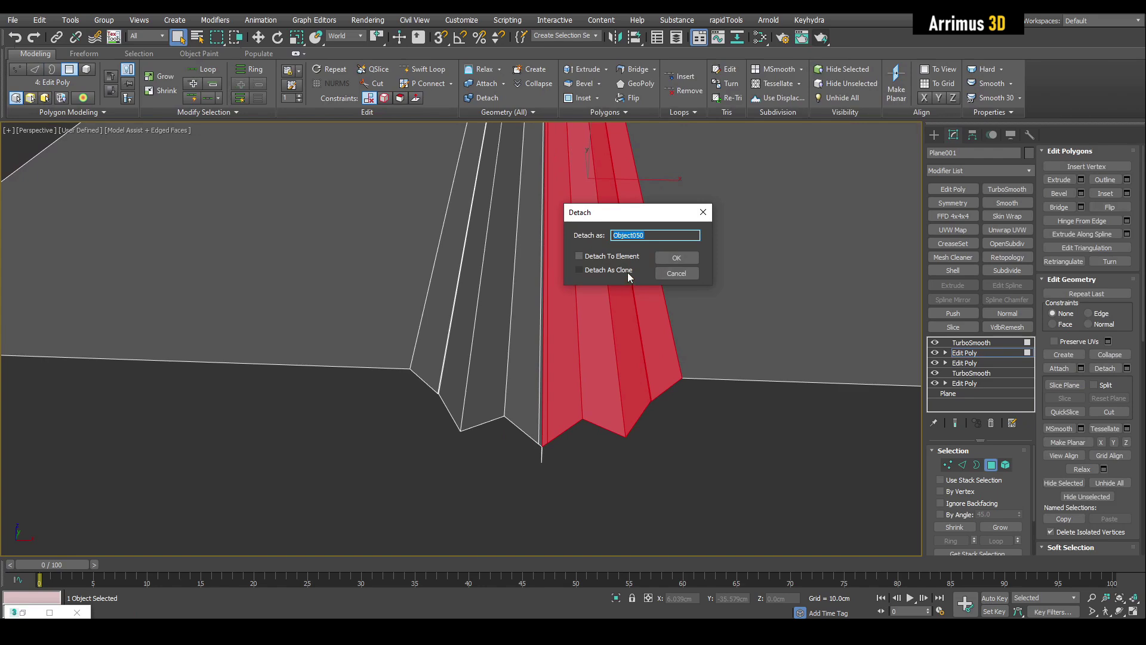
left_click(678, 259)
left_click(635, 275)
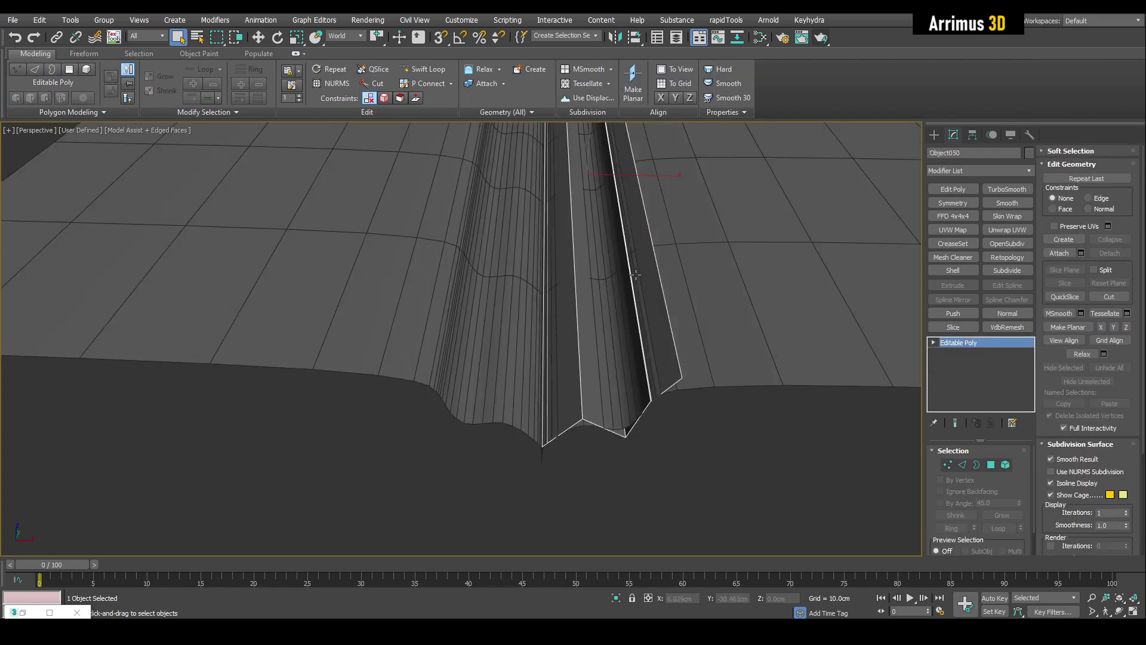
Change the detached groove strips' object color to black and add an Edit Poly modifier to them
left_click(1029, 153)
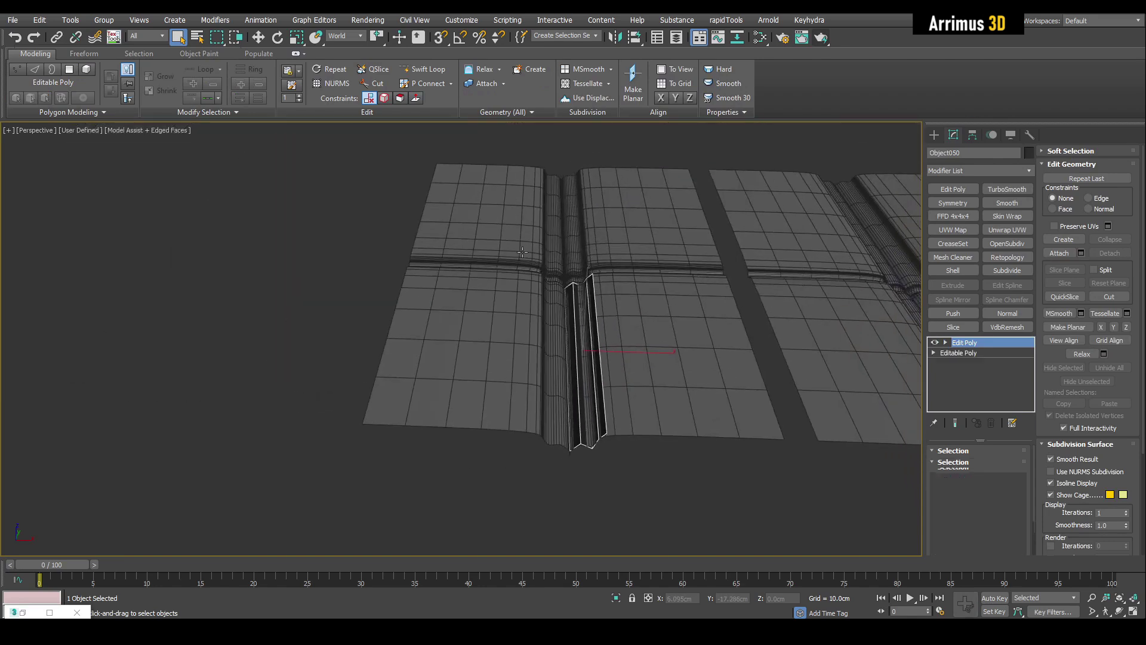
scroll(625, 352, "up", 3)
key("2")
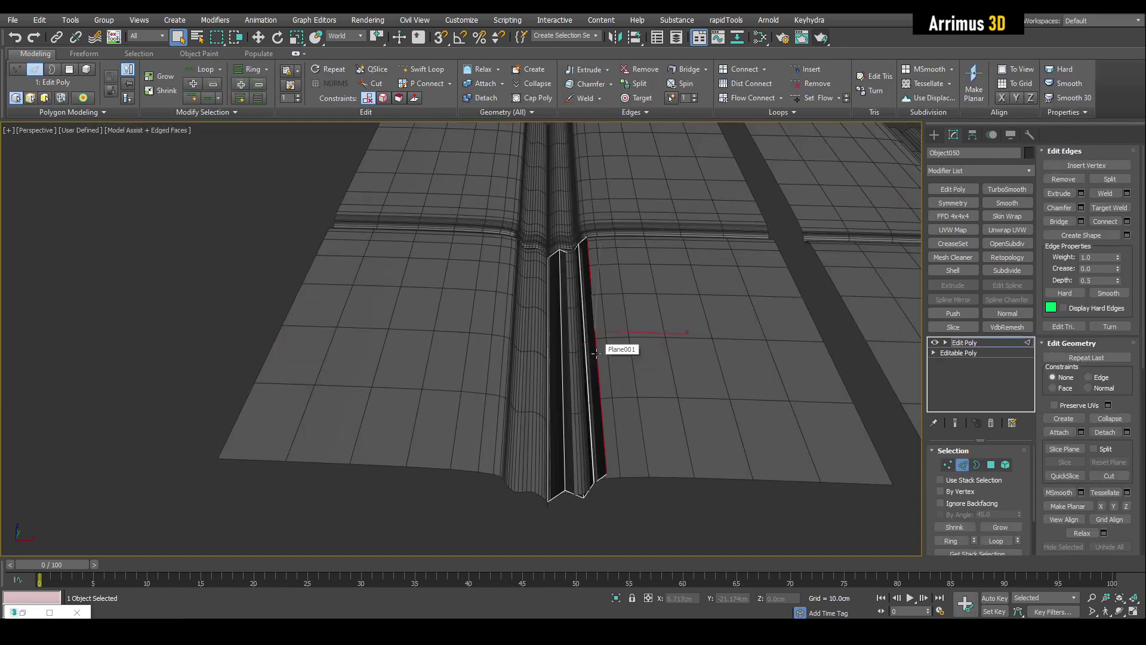
Flip all polygons of the detached groove strips so their faces point the other way
middle_click_drag(596, 353, 560, 335, "alt")
key("4")
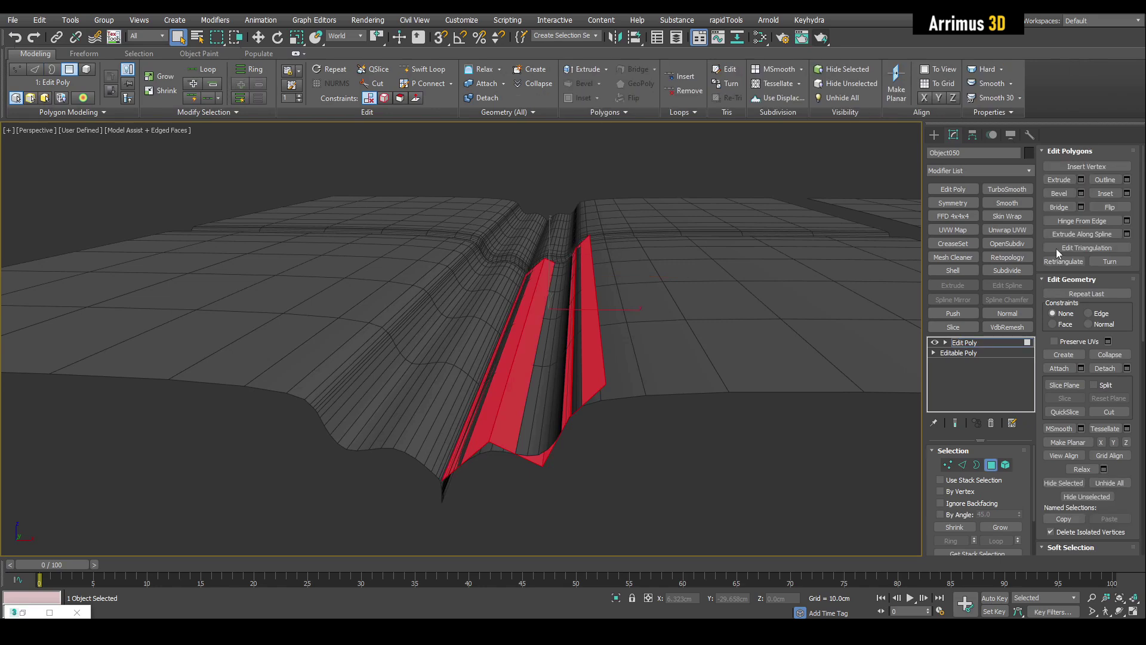
left_click(1111, 208)
left_click(681, 262)
middle_click_drag(576, 293, 651, 267)
Mirror the detached strips vertically with a Symmetry modifier on the Z axis with Flip enabled
key("2")
left_click(616, 267)
key("w")
left_click(948, 202)
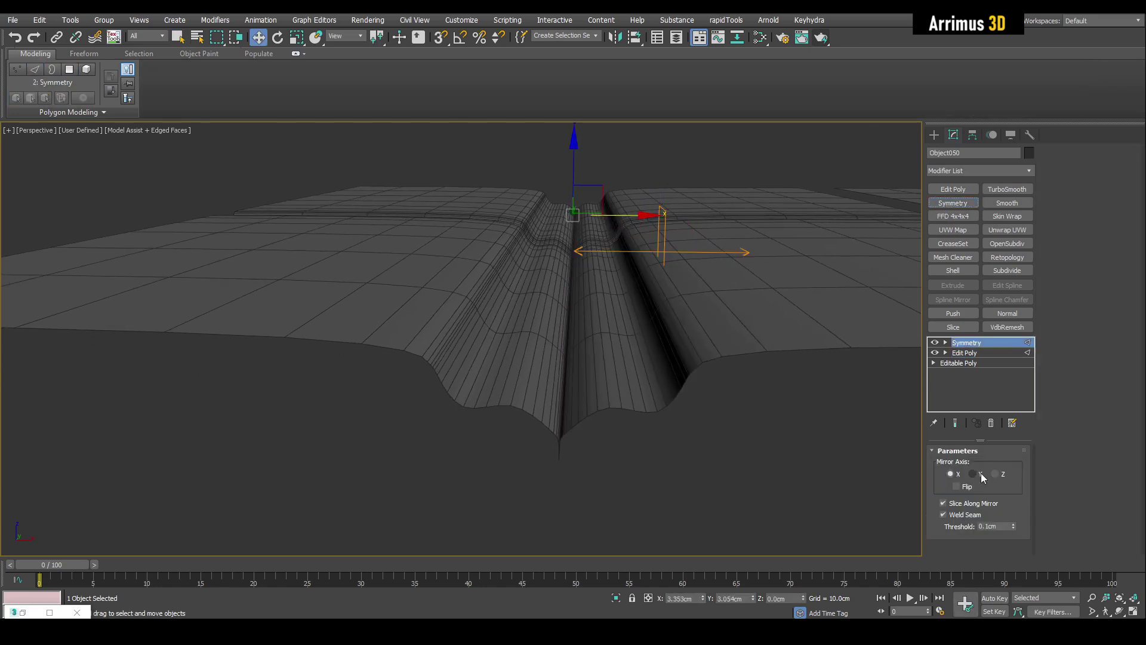
left_click(957, 486)
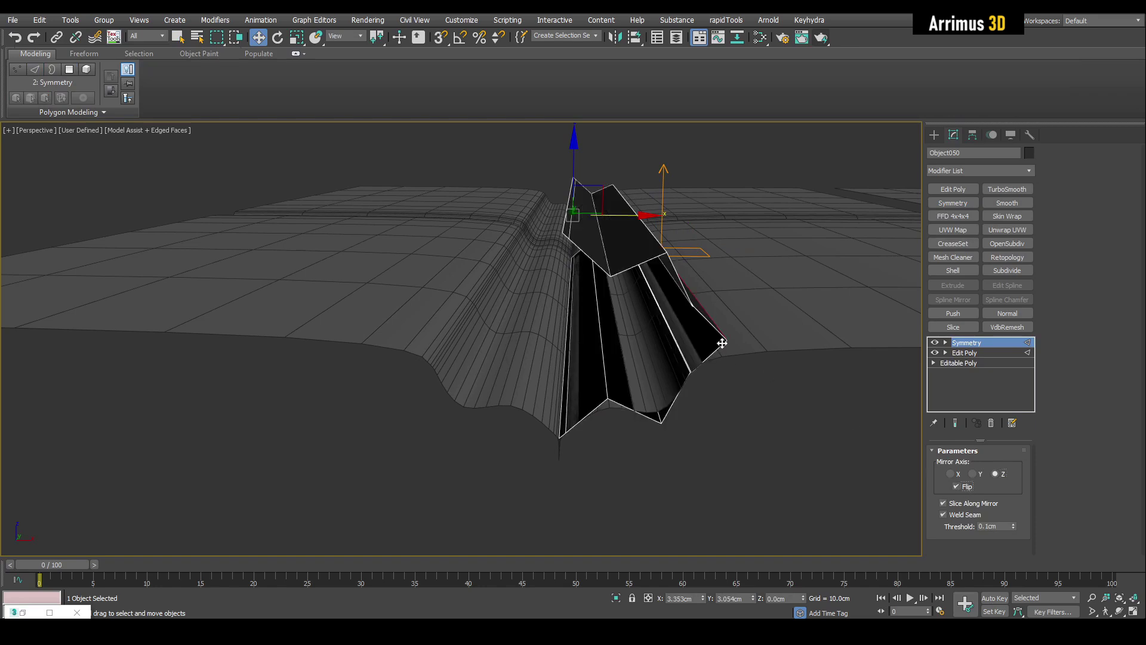
Add another Edit Poly modifier and a Symmetry modifier on the X axis to mirror the strips across the groove's center
middle_click_drag(722, 343, 617, 314, "alt")
key("shift+e")
left_click(947, 203)
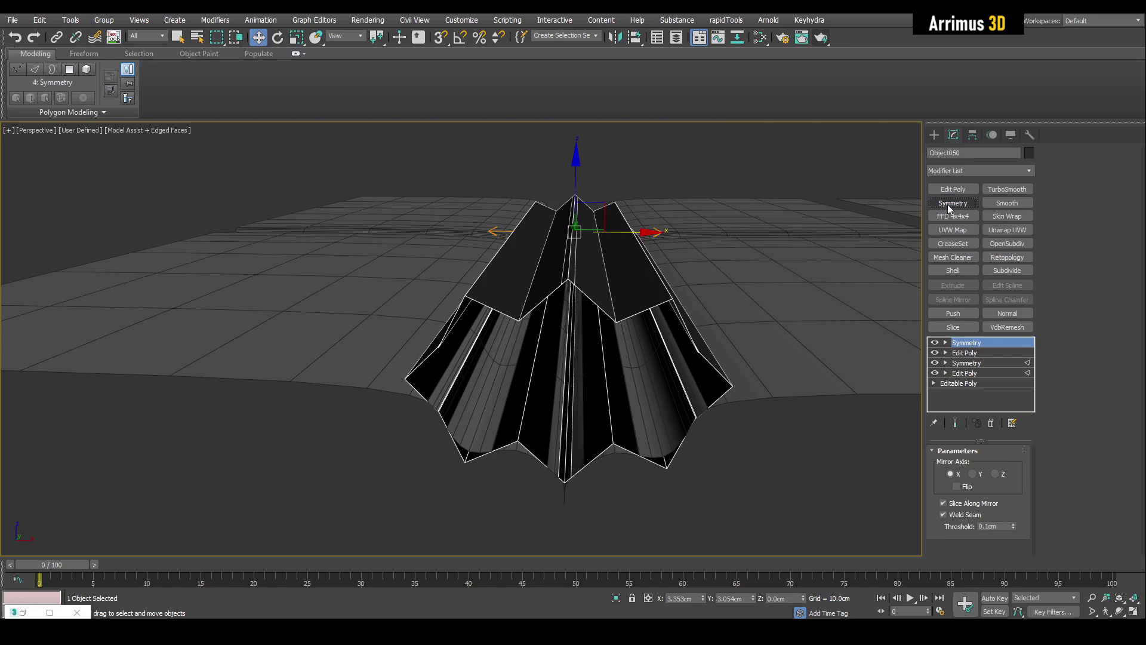
middle_click_drag(803, 289, 803, 287, "alt")
left_click(783, 445)
left_click(613, 258)
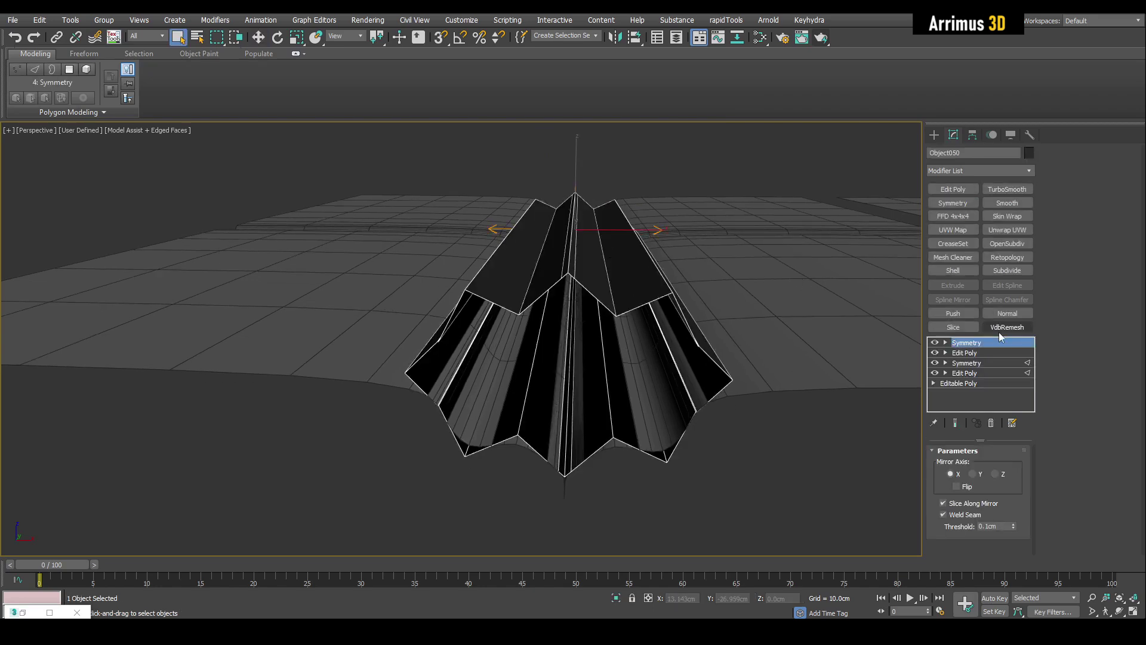
Add an Edit Poly modifier on top of the mirrored strips and select all their vertices
key("shift+e")
key("1")
key("ctrl+a")
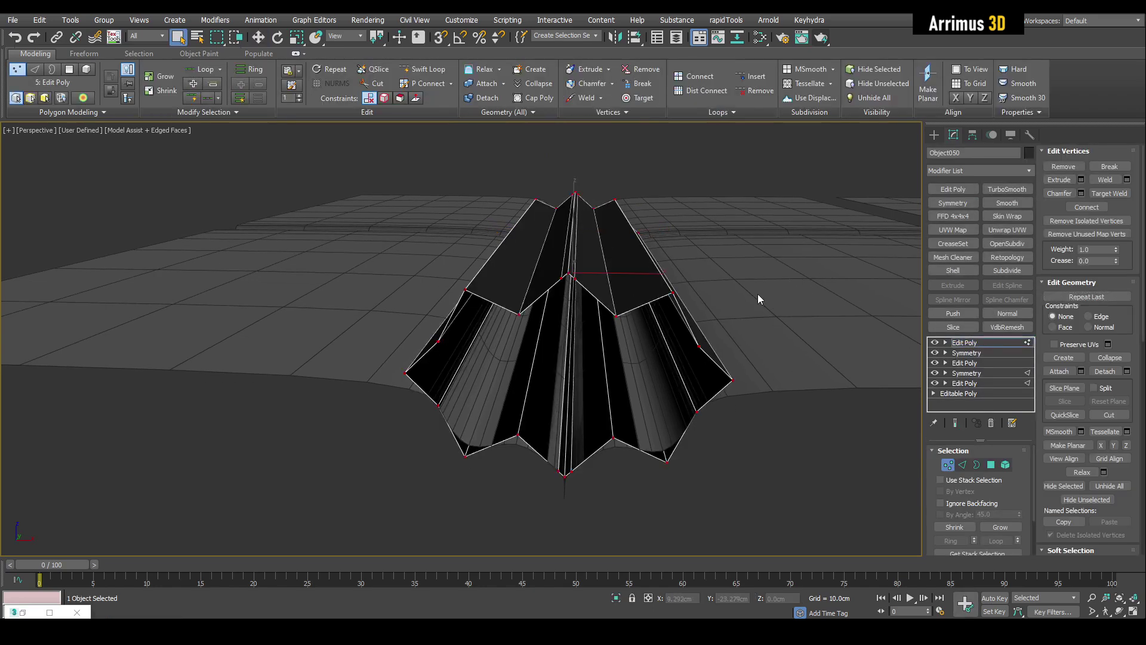
left_click(757, 294)
Move the mirrored strips up off the panel, examine their shape and undo the move
middle_click_drag(757, 293, 610, 282, "alt")
scroll(621, 316, "down", 4)
key("1")
key("w")
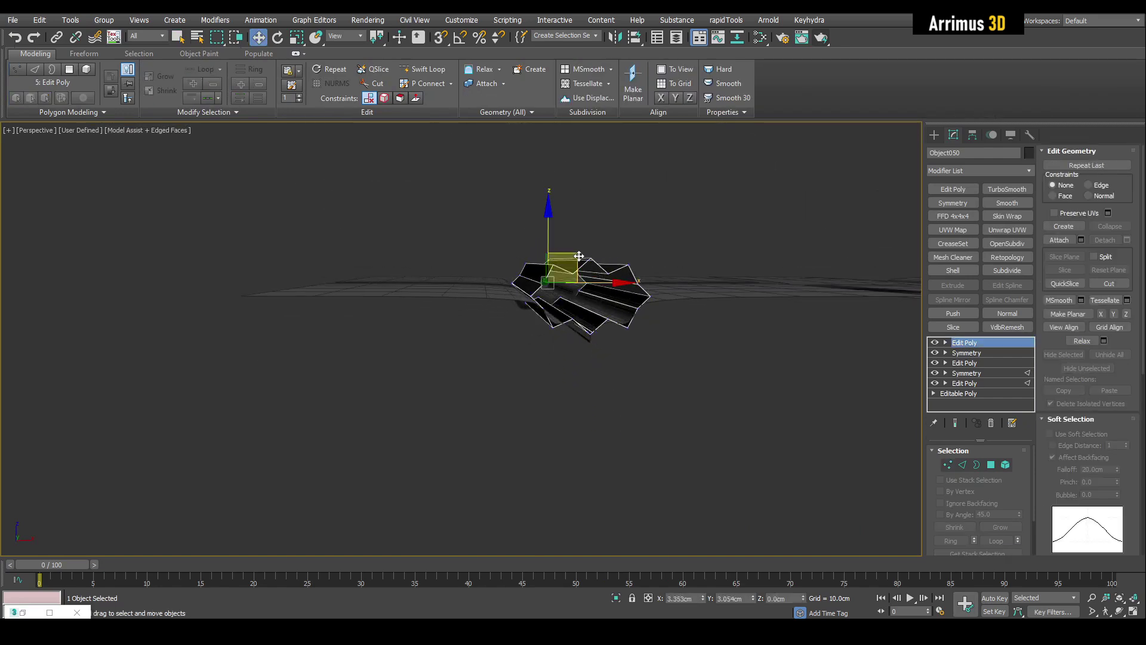
left_click_drag(579, 255, 623, 200)
scroll(619, 338, "up", 3)
middle_click_drag(653, 303, 555, 397, "alt")
key("ctrl+z")
Select the top vertices of the mirrored tube and flatten them to one level
key("q")
key("2")
middle_click_drag(506, 289, 398, 194, "alt")
key("1")
left_click_drag(397, 194, 610, 244)
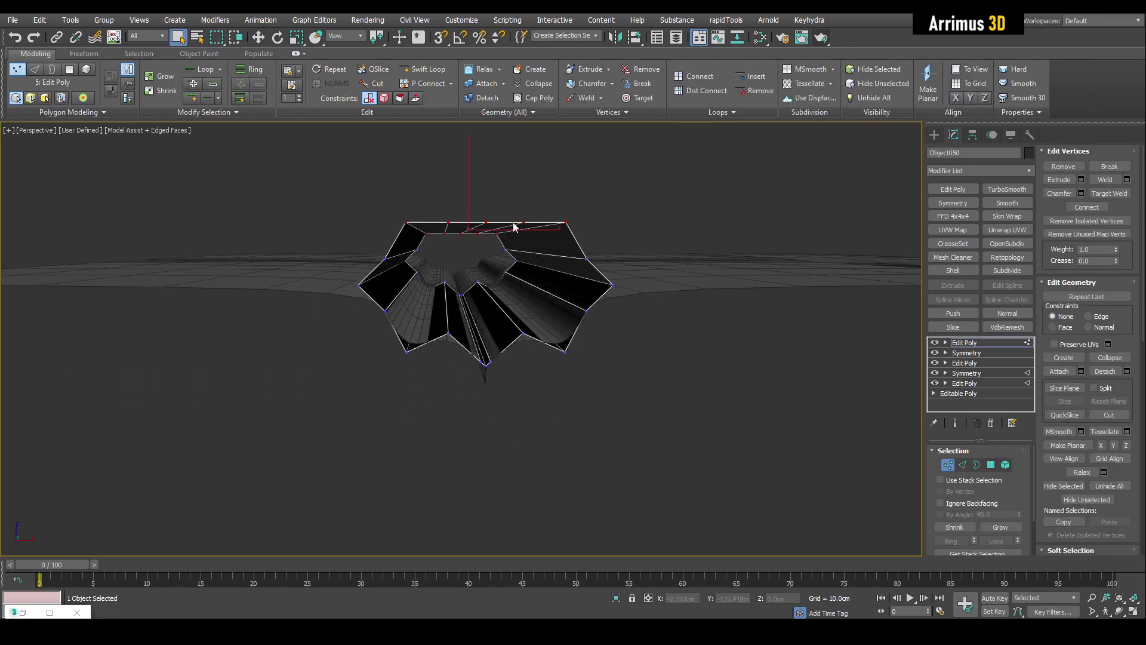
Move the tube's far open border about 42 cm along Y so the tube spans the panel's full length
key("1")
middle_click_drag(516, 227, 488, 281, "alt")
scroll(489, 274, "down", 3)
key("3")
left_click(493, 250)
key("w")
scroll(499, 310, "down", 5)
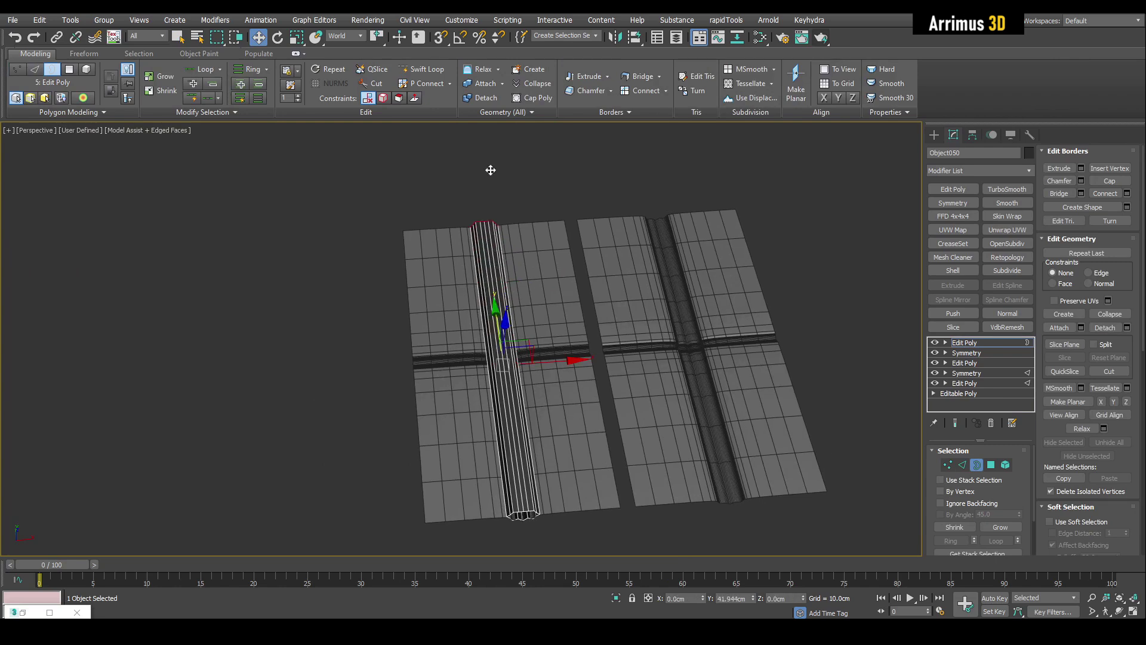
key("3")
key("q")
Apply TurboSmooth with 2 iterations to the tube and examine it without edged faces
left_click(1007, 189)
key("F4")
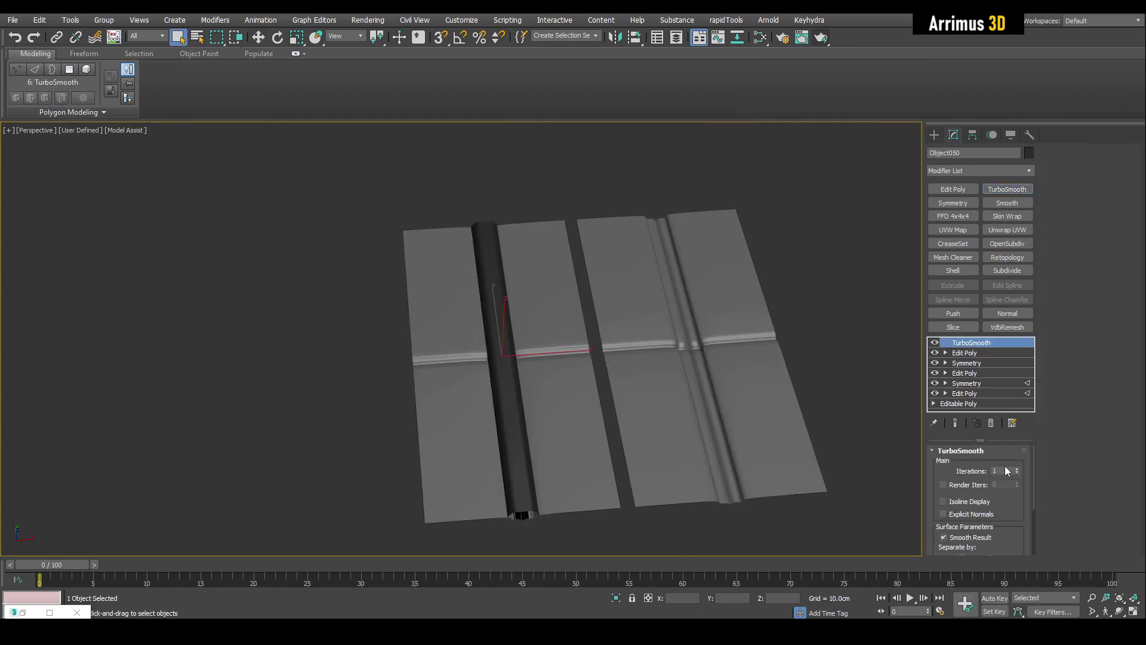
left_click(1018, 468)
scroll(624, 397, "up", 2)
middle_click_drag(469, 418, 450, 394, "alt")
scroll(450, 391, "up", 5)
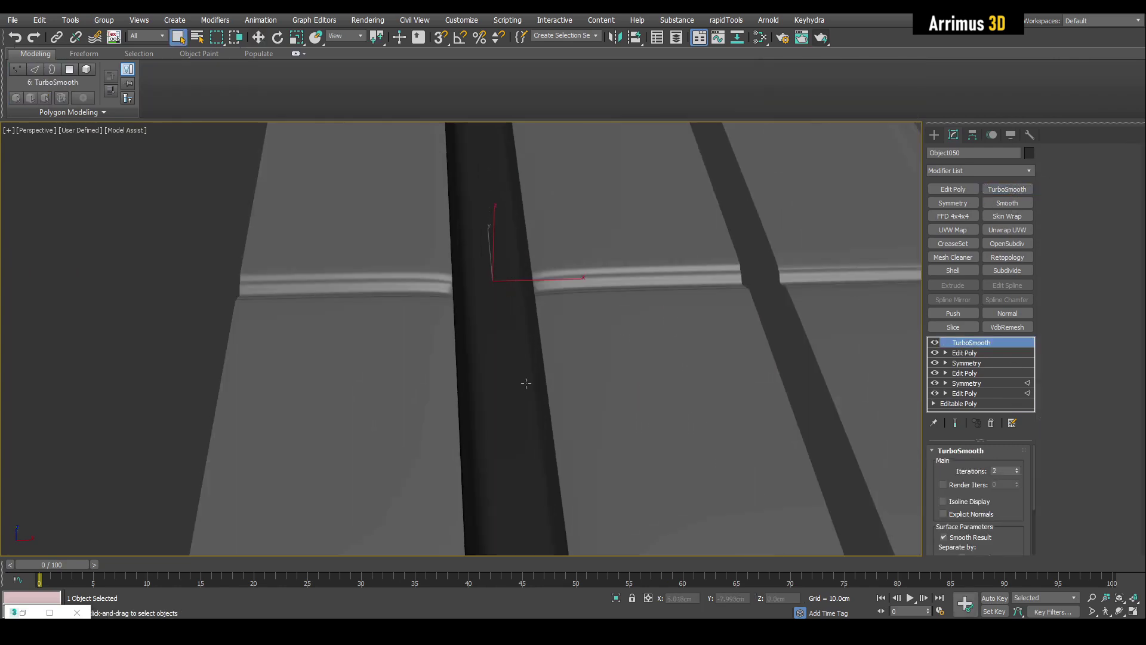
middle_click_drag(527, 384, 562, 358, "alt")
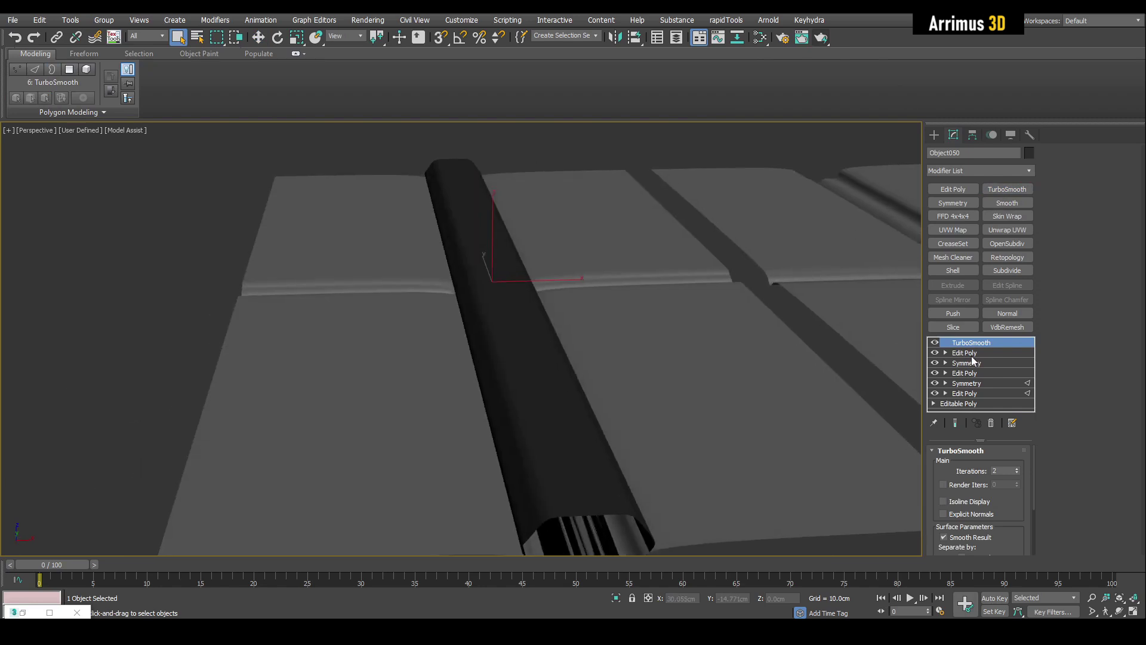
Add a Push modifier of -0.2 cm beneath the tube's TurboSmooth to shrink it away from the panel
left_click(971, 353)
left_click(953, 314)
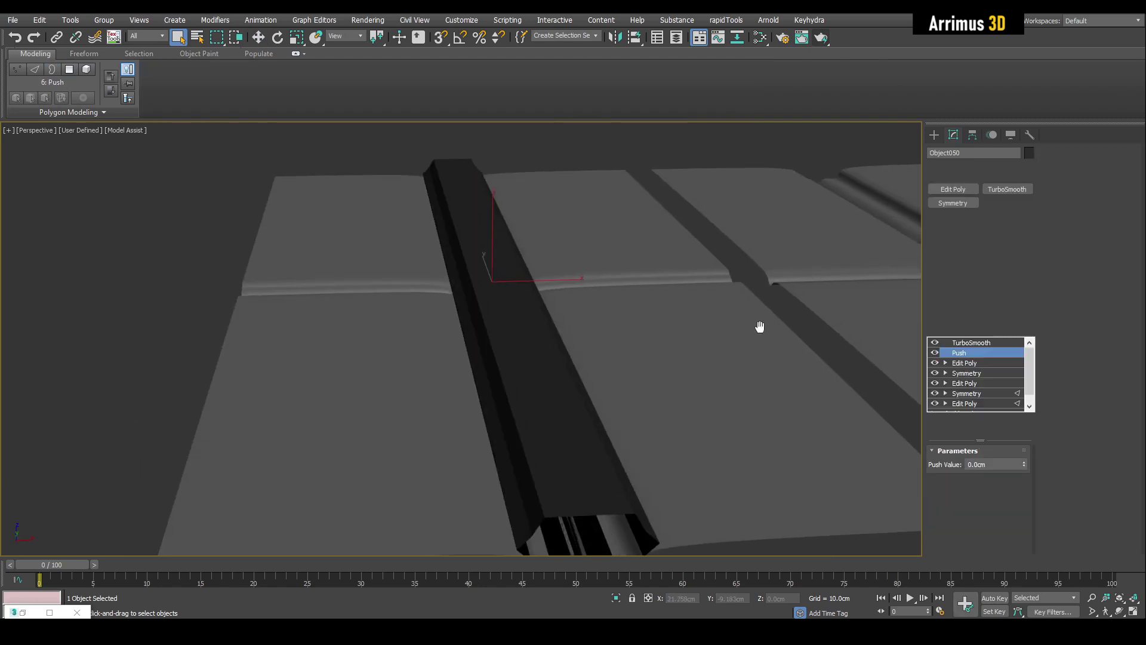
left_click_drag(1024, 466, 1020, 469)
middle_click_drag(658, 439, 527, 321, "alt")
key("F4")
key("F4")
scroll(519, 346, "up", 3)
key("F4")
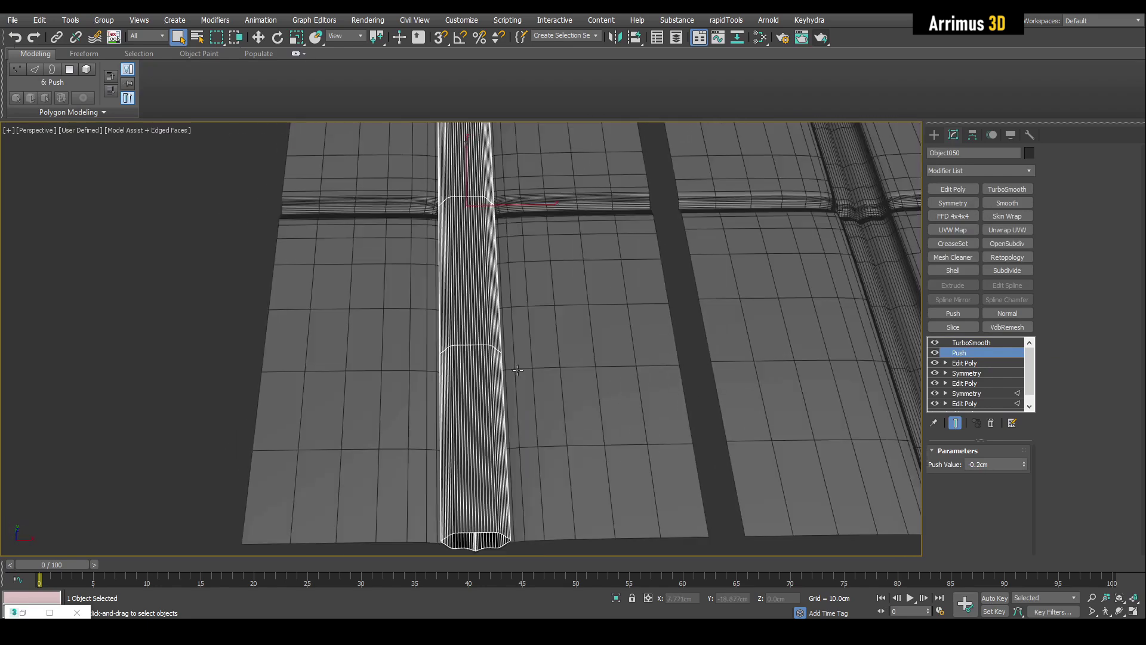
key("F4")
key("F4")
Add an Edit Poly modifier beneath the panel's top TurboSmooth and insert a cross loop in front of the middle seam with Swift Loop
left_click(636, 339)
left_click(980, 356)
key("shift+e")
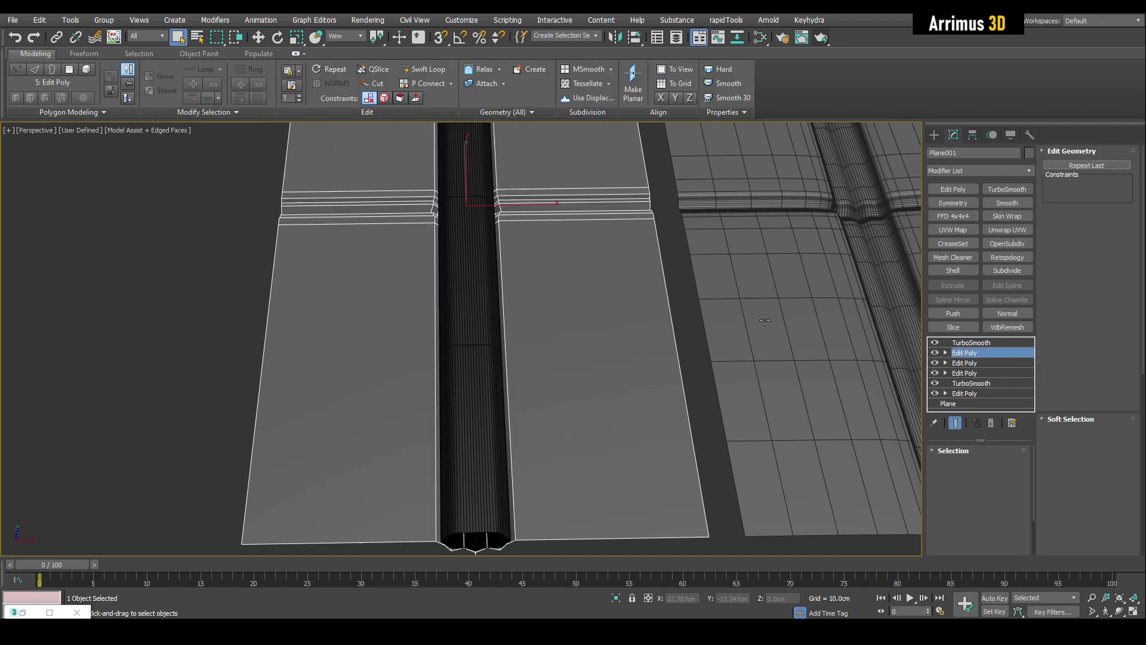
key("1")
key("alt+s")
left_click(504, 309)
key("2")
key("w")
Delete the panel element on the left side of the tube, keeping only the right half
middle_click_drag(568, 315, 539, 313, "alt")
key("5")
left_click(474, 272)
key("Delete")
scroll(573, 306, "up", 3)
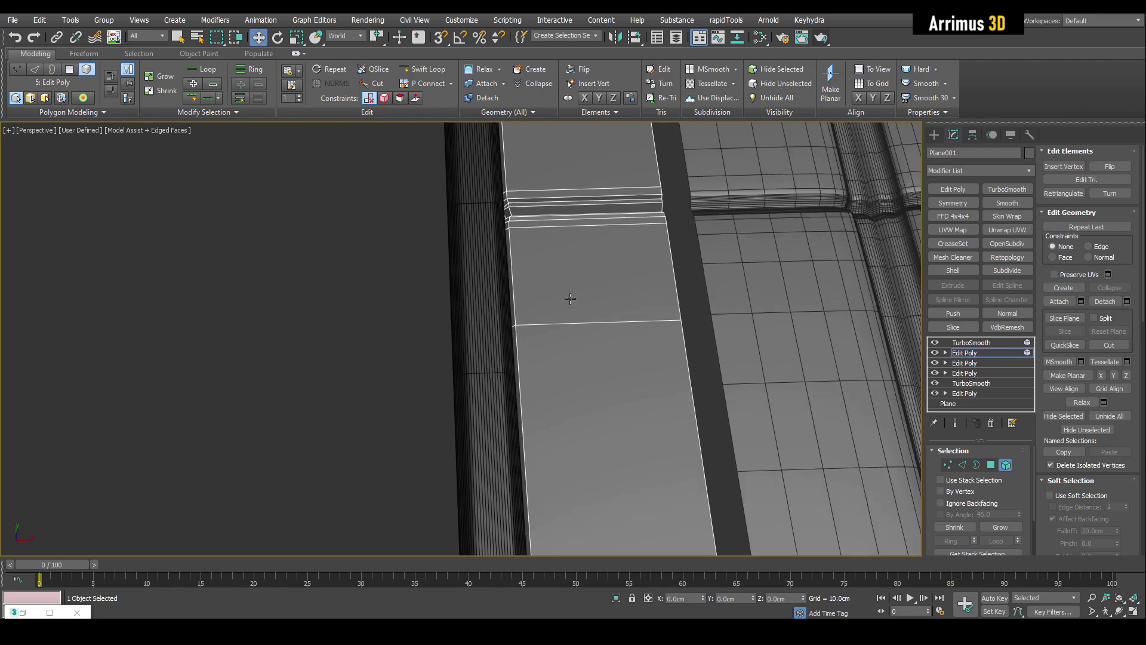
Insert a second cross loop in the panel half, closer to its front end than the first
key("1")
left_click(522, 350)
key("2")
middle_click_drag(557, 368, 528, 293)
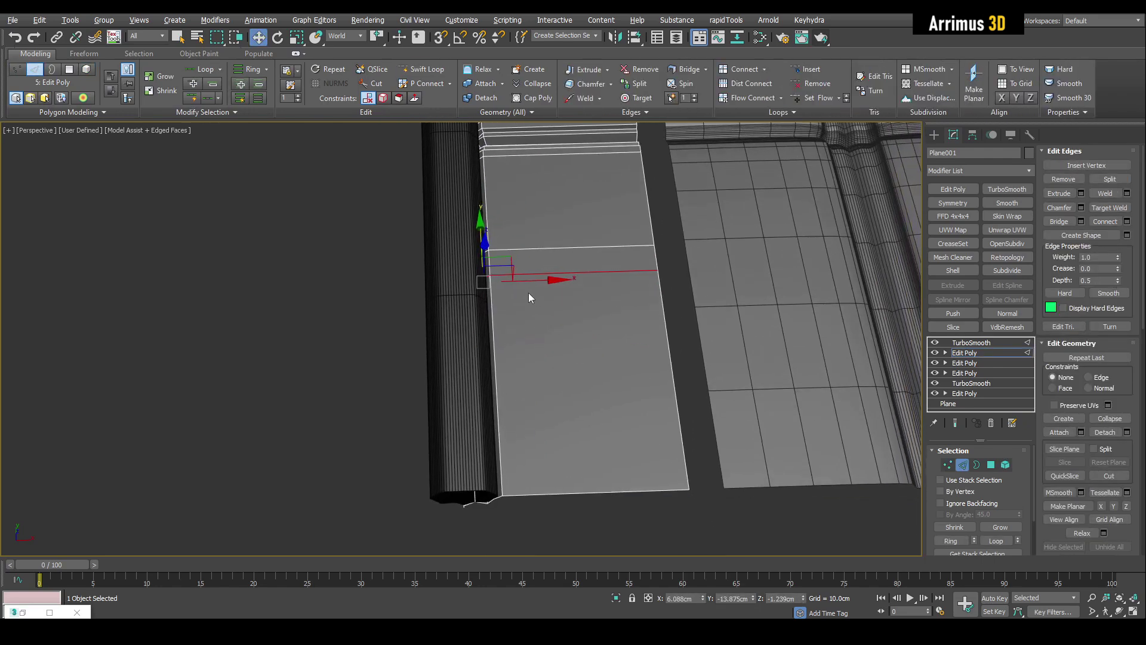
Shift the narrow front polygon strip beside the tube outward along X to form an angled bend in the seam
key("4")
key("q")
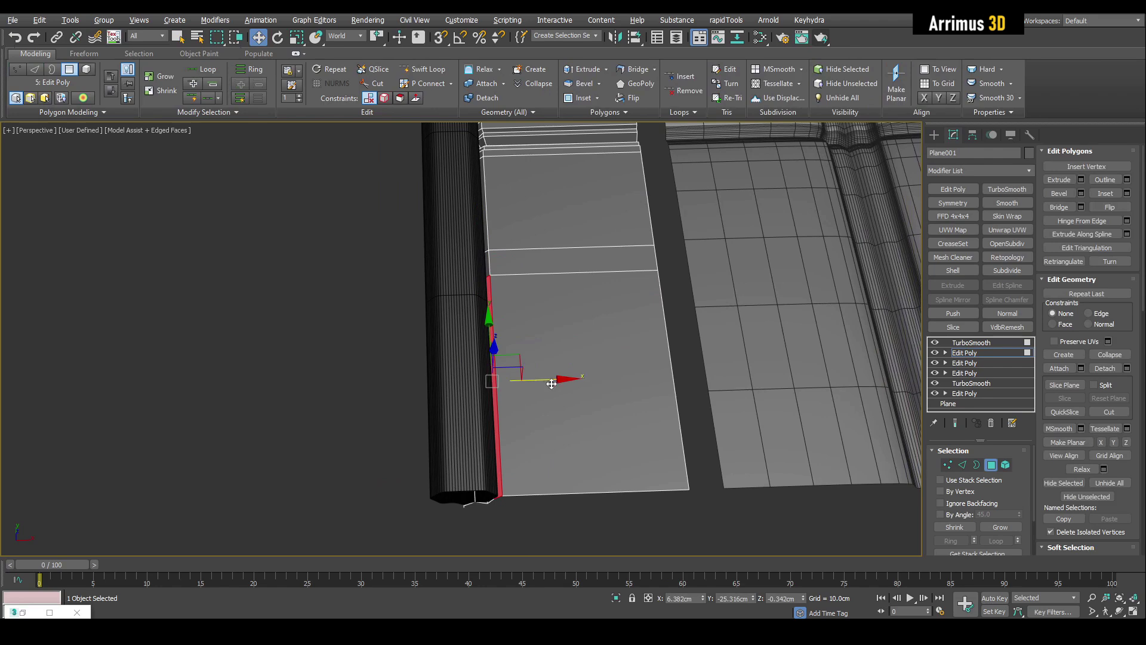
left_click_drag(551, 384, 571, 385)
key("F4")
key("F4")
middle_click_drag(558, 334, 568, 341)
Insert supporting edge loops around and along the angled bend with Swift Loop
key("1")
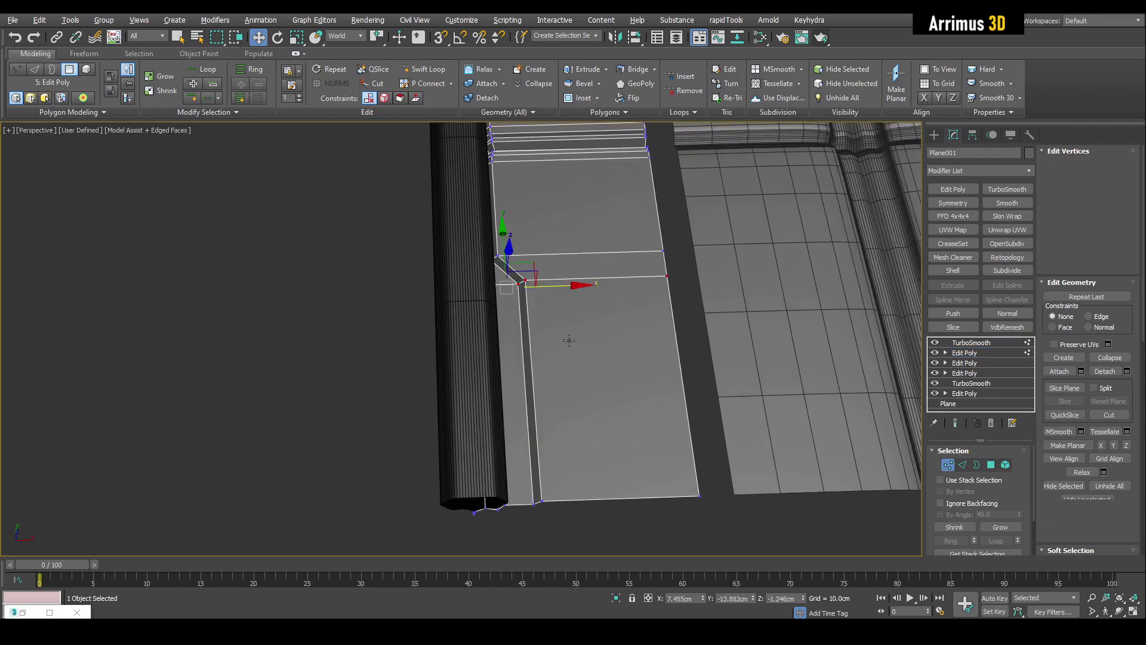
key("alt+s")
key("2")
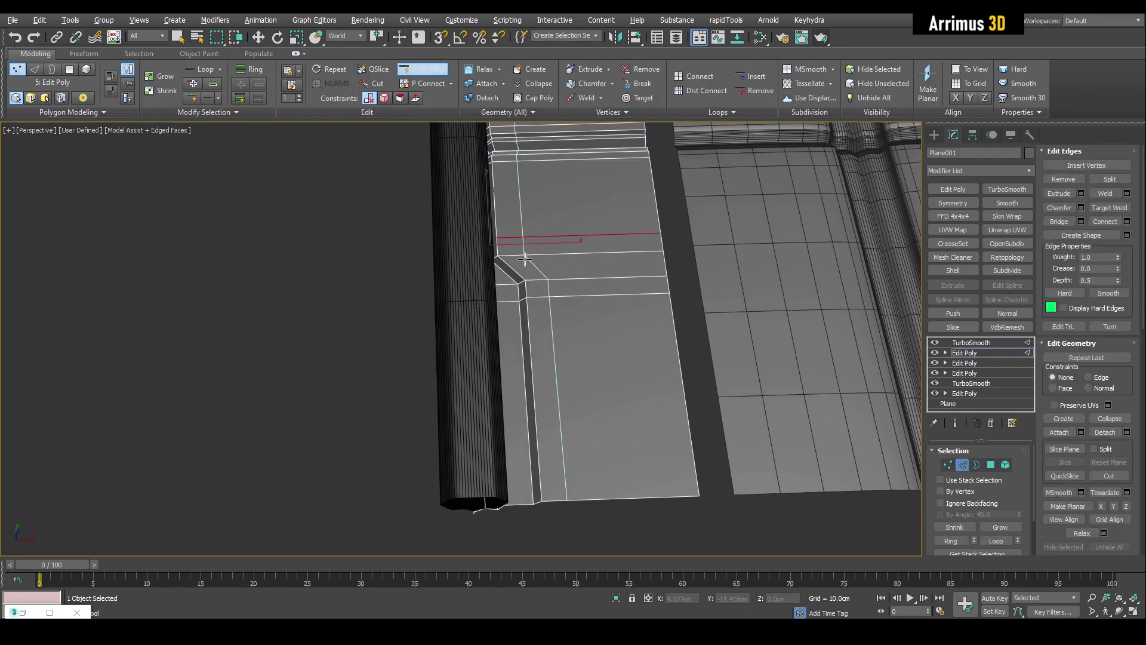
key("w")
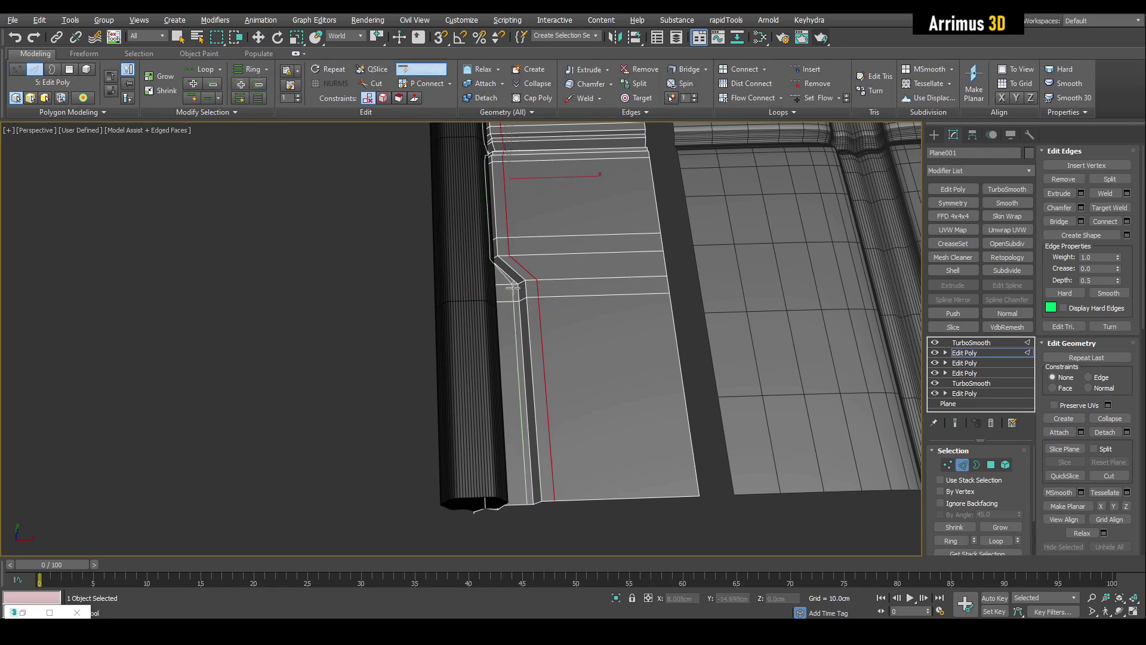
Examine the angled seam beside the tube on the smoothed panel without edged faces
key("F4")
middle_click_drag(551, 316, 548, 328)
scroll(548, 327, "down", 4)
key("q")
left_click(675, 402)
middle_click_drag(675, 402, 294, 50, "alt")
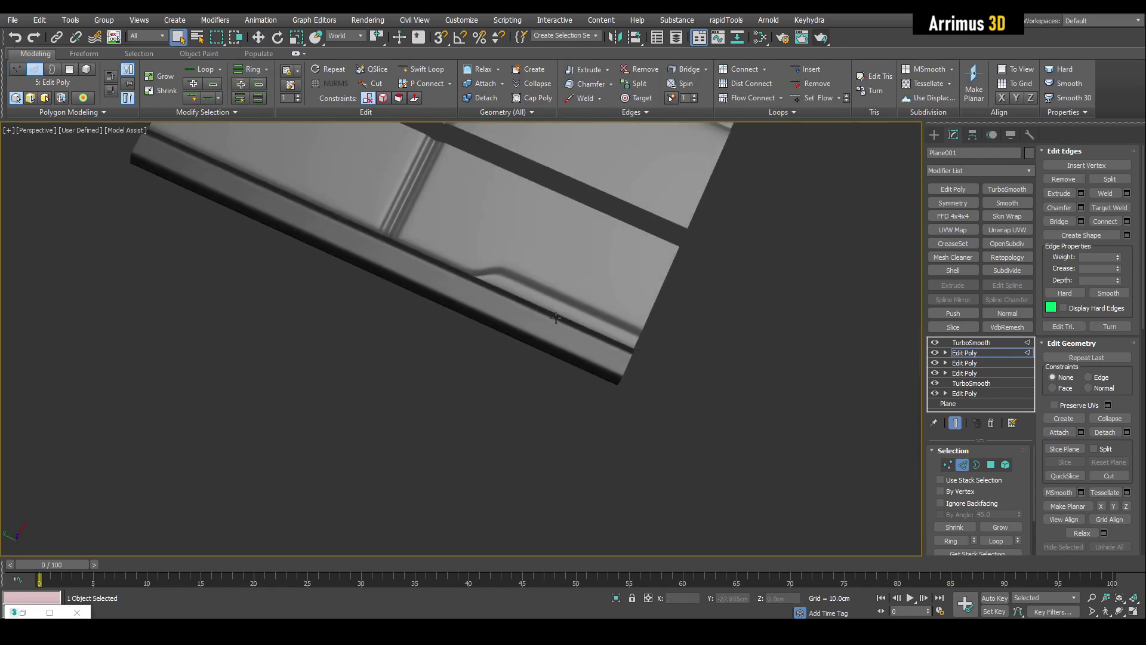
scroll(579, 296, "up", 5)
middle_click_drag(579, 296, 557, 294, "alt")
Insert three cross loops through the front part of the panel half with Swift Loop
key("2")
key("F4")
key("2")
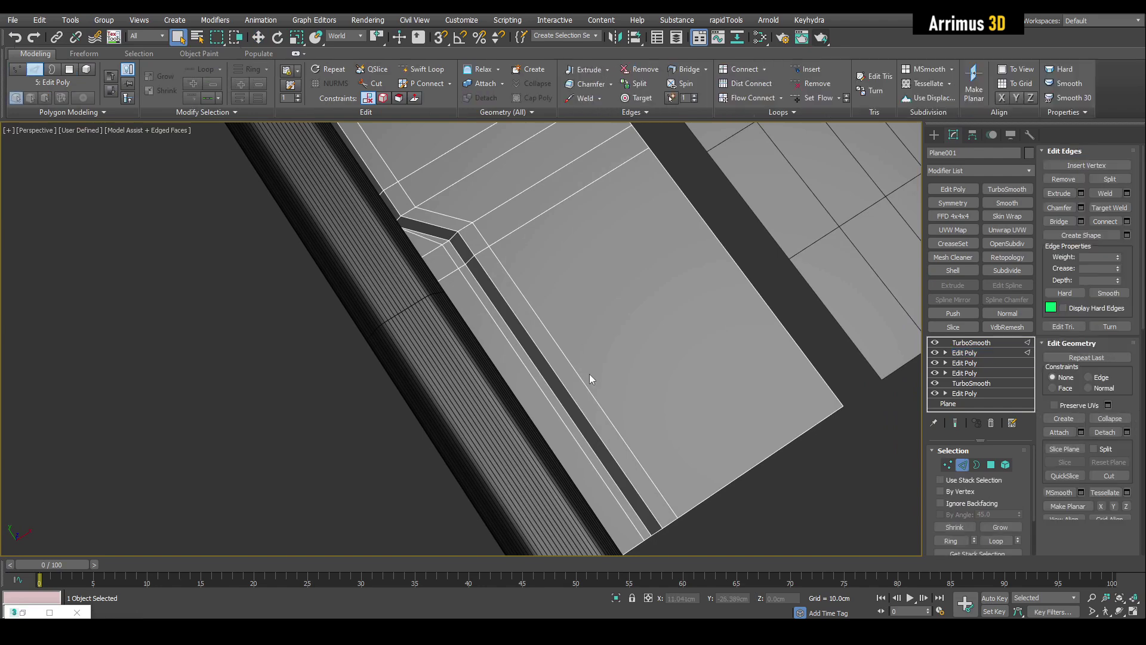
left_click(578, 382)
key("w")
middle_click_drag(578, 382, 670, 356, "alt")
key("q")
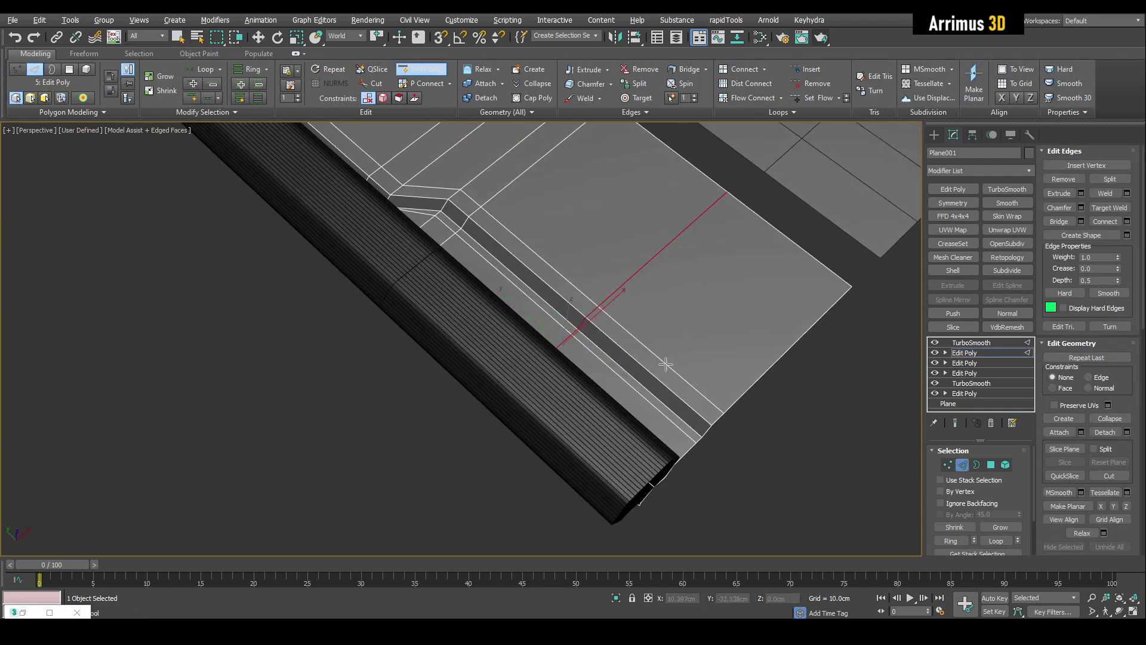
left_click(664, 364)
left_click(545, 256)
key("w")
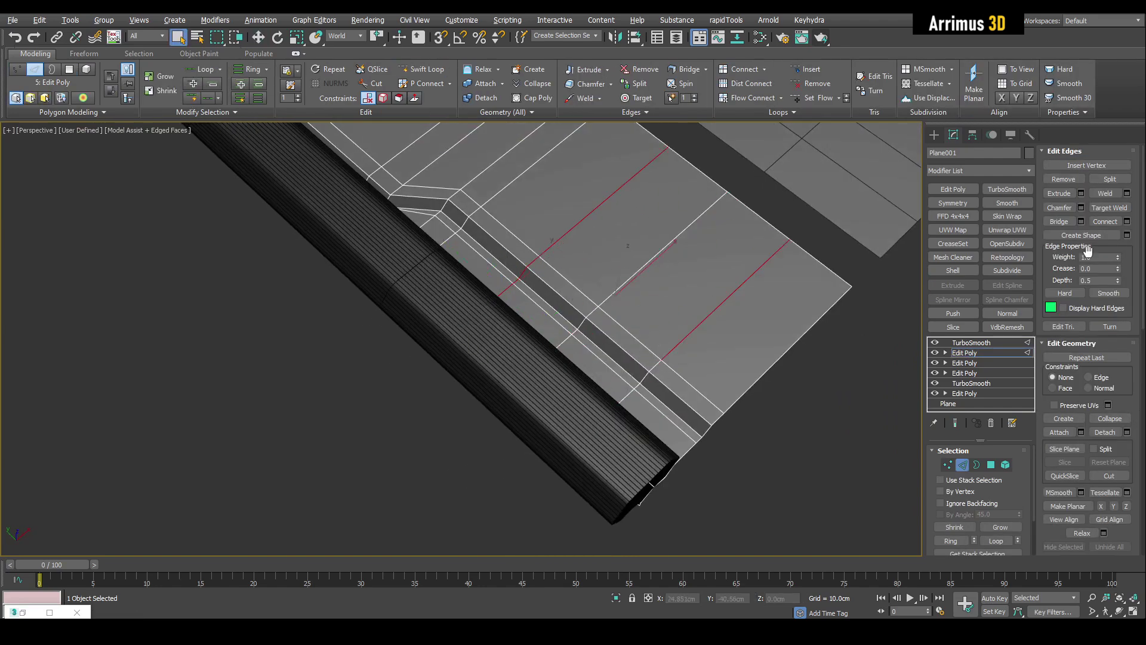
Extrude the two outer cross loops inward with a height of -0.48 cm and a base width of 0.48 cm
left_click(1080, 193)
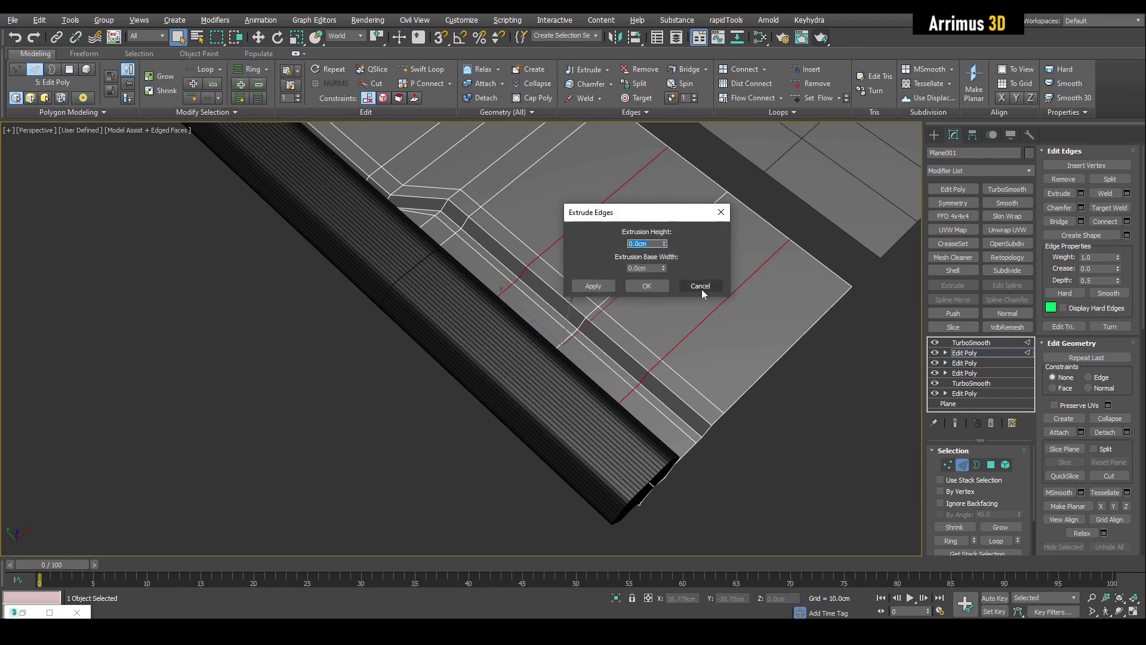
middle_click_drag(539, 216, 455, 243)
mouse_move(663, 269)
left_mouse_down()
mouse_move(666, 250)
mouse_move(663, 271)
left_mouse_up()
key("F4")
key("F4")
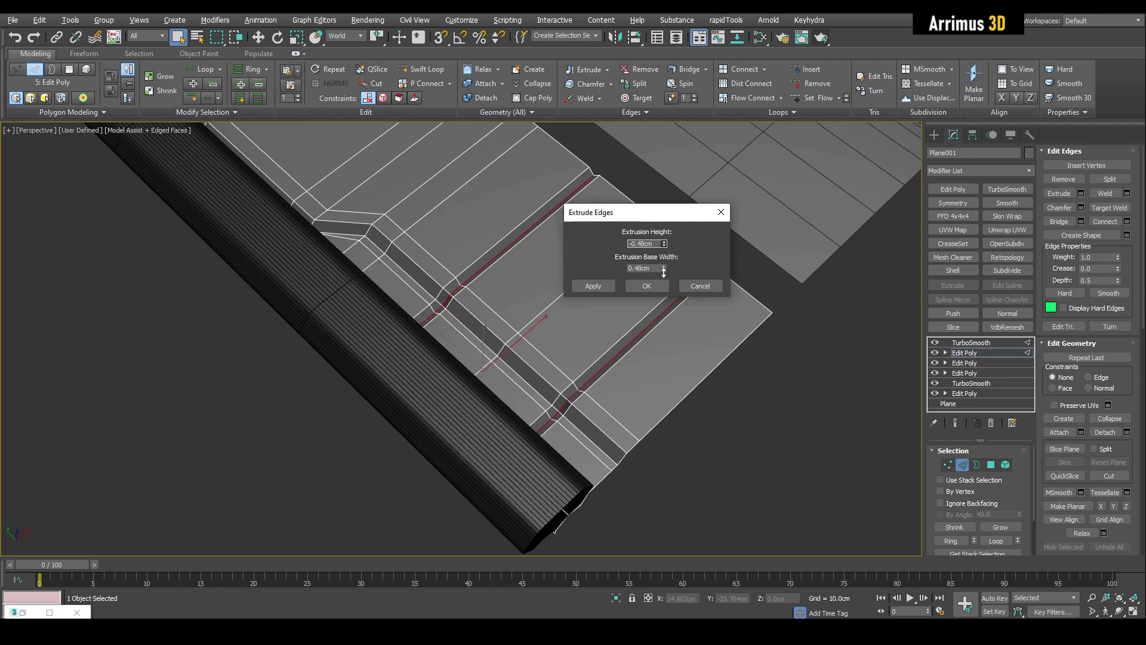
mouse_move(660, 298)
middle_mouse_down("alt")
mouse_move(524, 366)
mouse_move(650, 313)
middle_mouse_up("alt")
left_click(593, 287)
Extrude the middle loop's short section beside the tube into a nested groove with -0.48 cm height and 0.48 cm base width
middle_click_drag(436, 334, 471, 311)
left_click(467, 333)
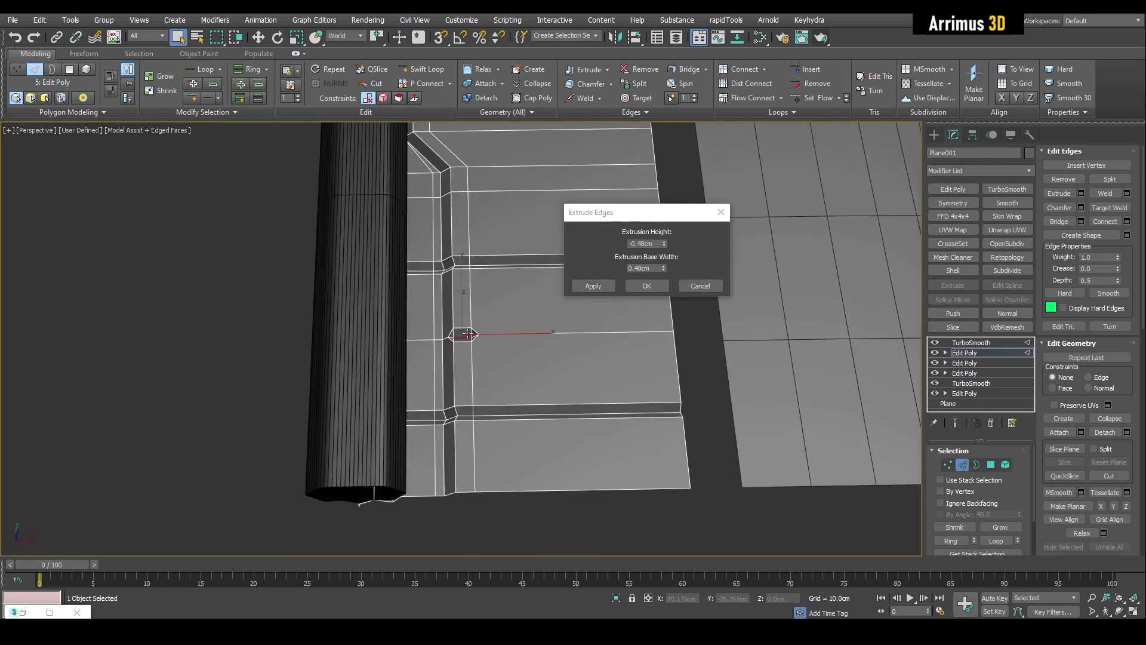
middle_click_drag(521, 340, 530, 342)
scroll(606, 343, "up", 4)
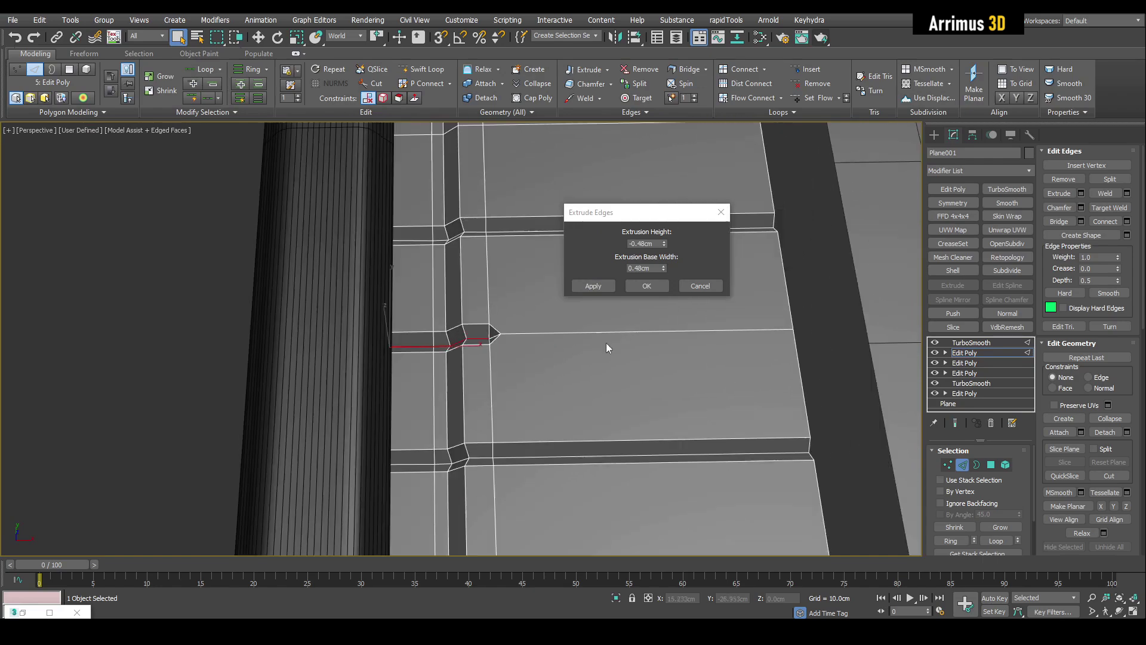
left_click(591, 285)
middle_click_drag(473, 317, 517, 325, "alt")
left_click(603, 287)
mouse_move(537, 287)
middle_mouse_down("alt")
mouse_move(419, 282)
mouse_move(527, 277)
middle_mouse_up("alt")
Select the short groove's rim edges and extrude them inward with a narrower base width
double_click(390, 253)
scroll(443, 261, "up", 3)
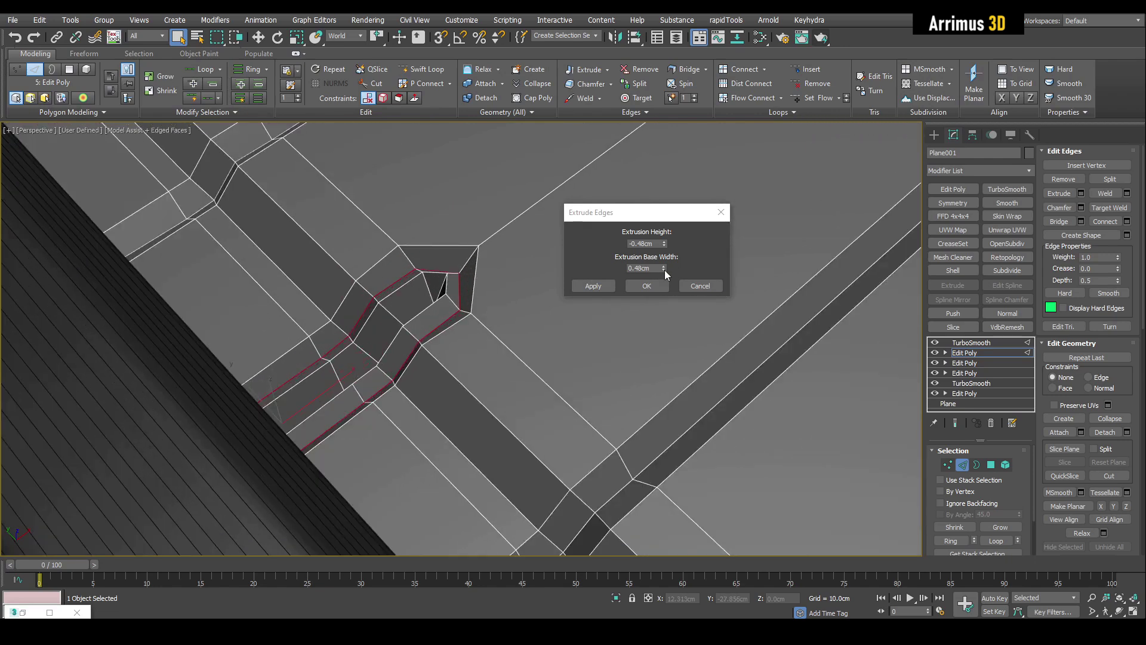
mouse_move(664, 269)
left_mouse_down()
mouse_move(664, 240)
mouse_move(664, 286)
mouse_move(664, 275)
left_mouse_up()
middle_click_drag(445, 266, 425, 294, "alt")
left_click(599, 286)
Extrude the edge loop along the bent seam inward with a height of -0.3 cm and a base width of 0.18 cm
double_click(356, 319)
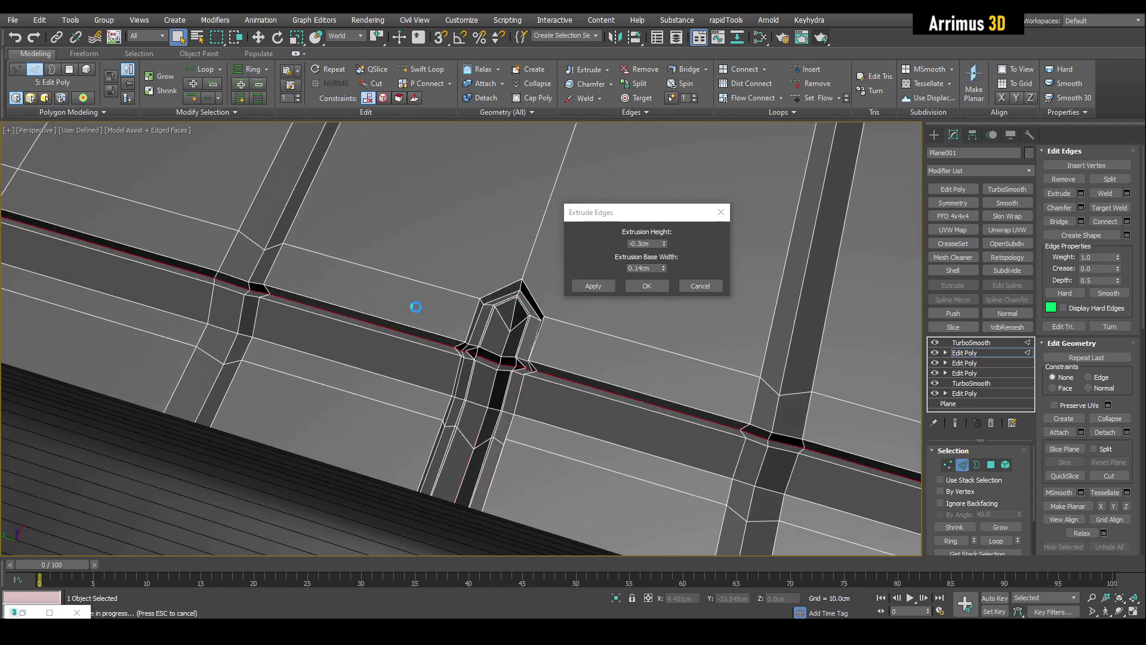
scroll(416, 307, "down", 3)
left_click_drag(663, 268, 659, 243)
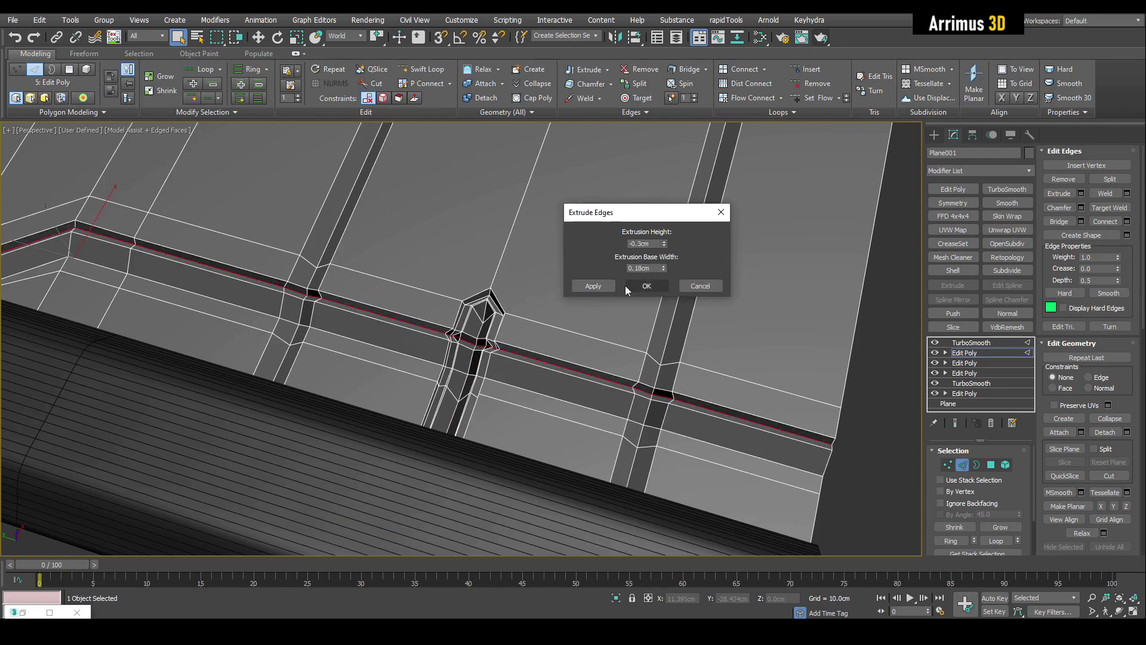
Mirror the detailed panel half to the other side of the tube with a Symmetry modifier
scroll(394, 307, "up", 3)
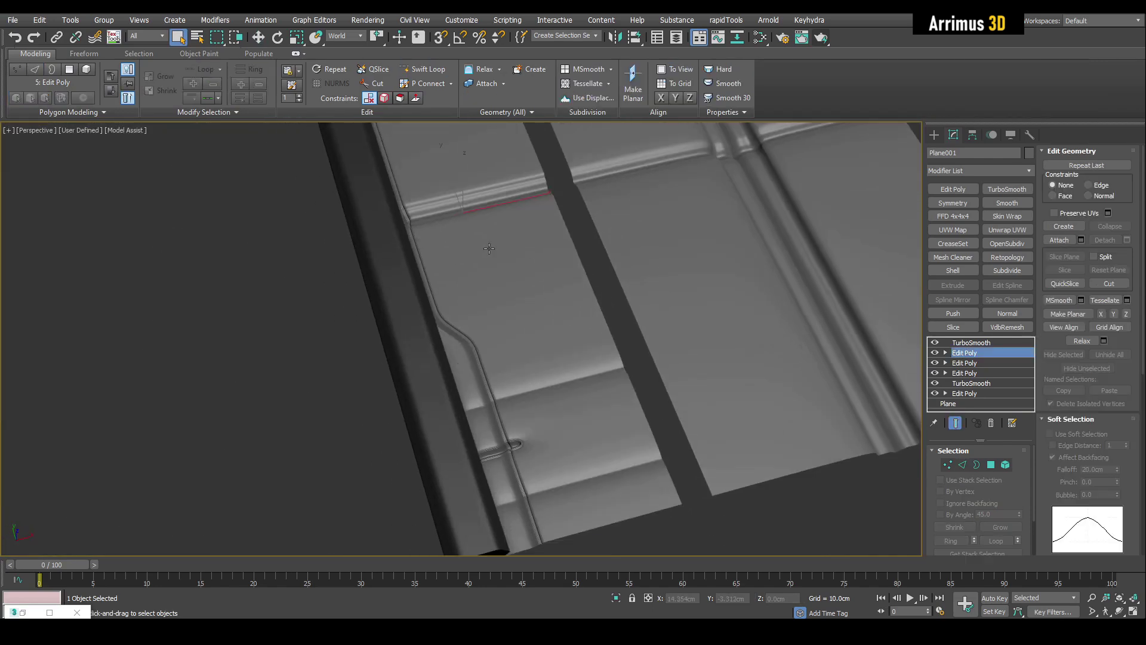
left_click(952, 203)
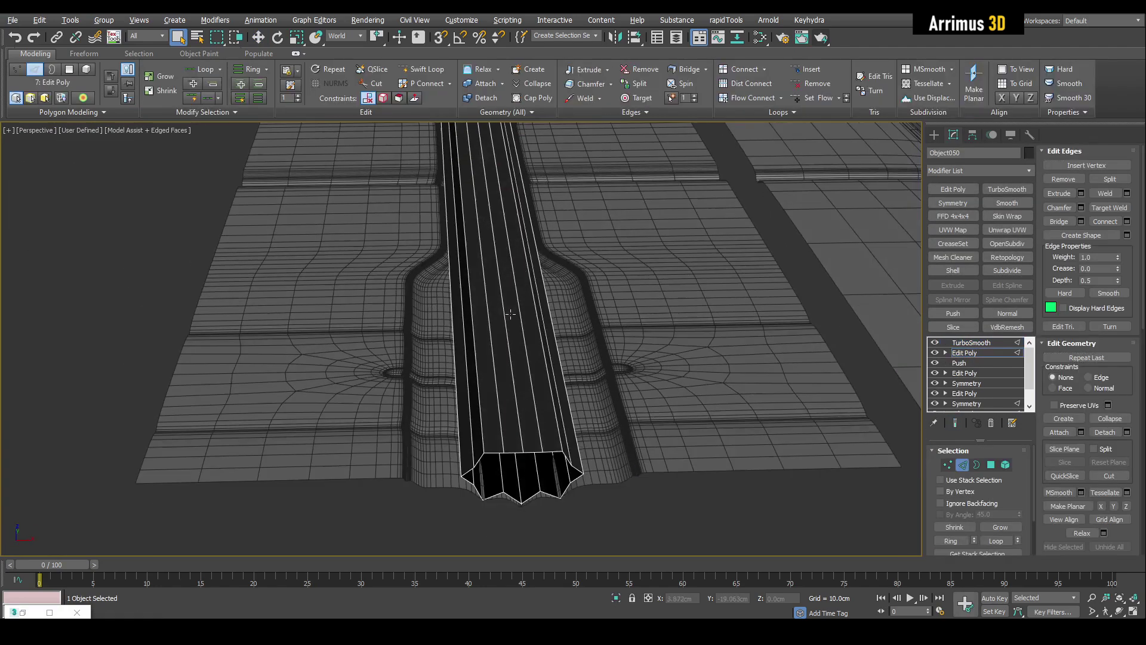
Extrude lengthwise edges on the tube's top inward with a height of -0.64 cm and a base width of 0.3 cm
middle_click_drag(510, 314, 503, 285, "alt")
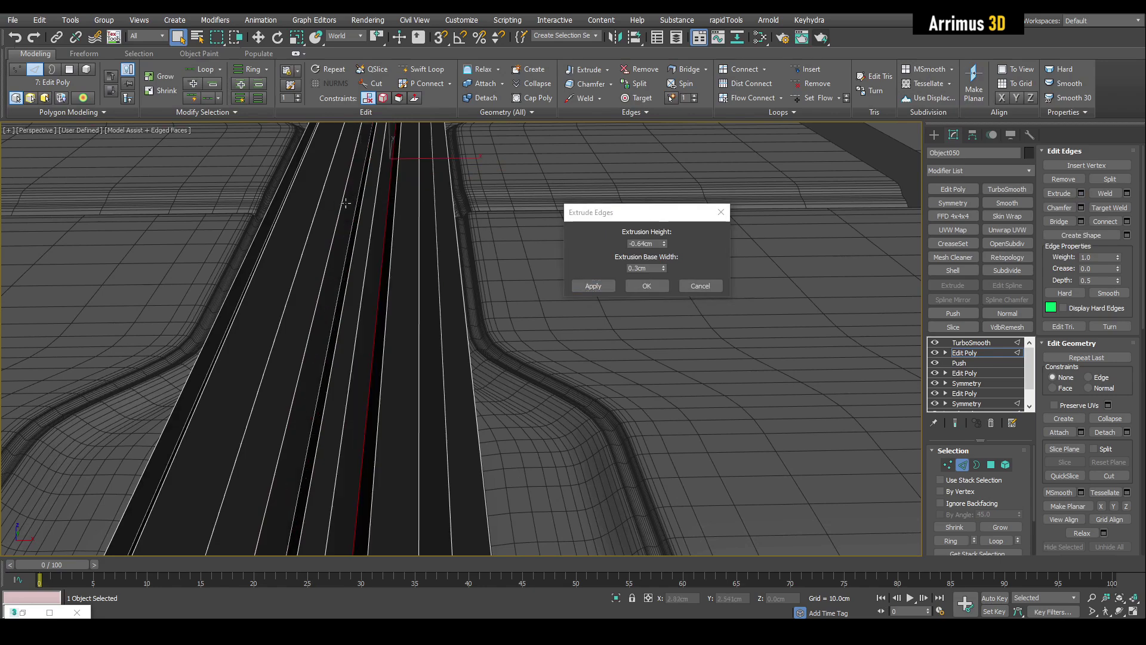
left_click(603, 288)
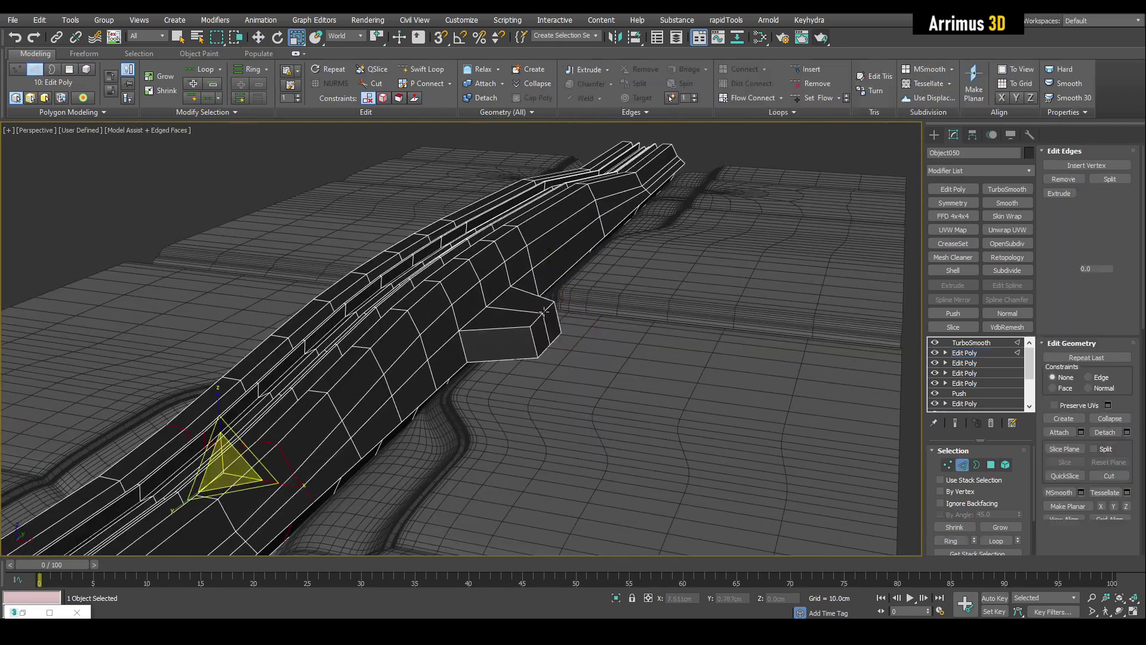
Mirror the tube's side protrusion and other details with a Symmetry modifier
left_click(952, 203)
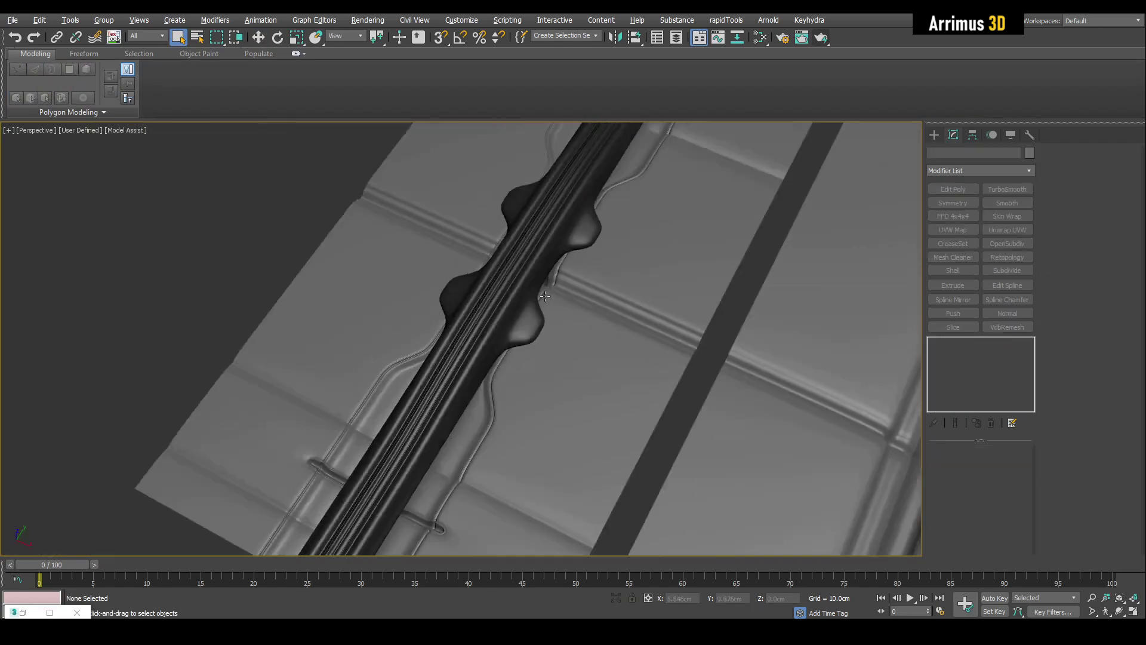